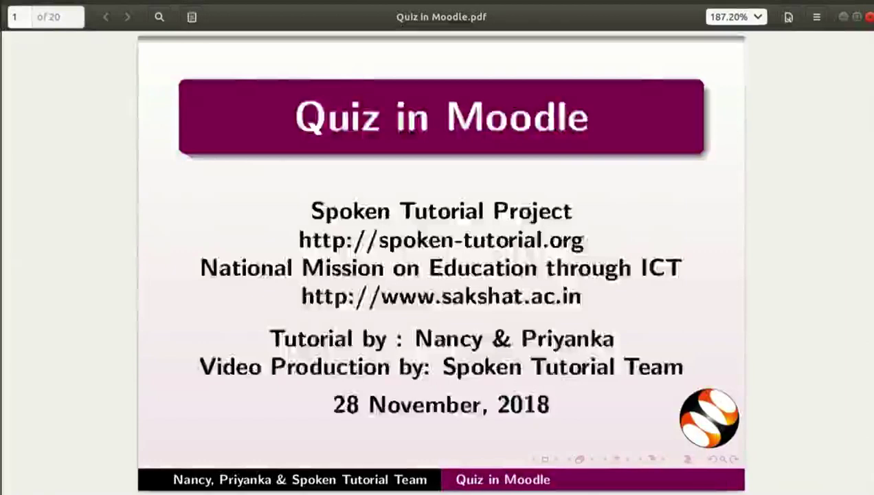
- Page through the Learning Objectives and software versions slides to the Assumptions slide
key(Page_Down)
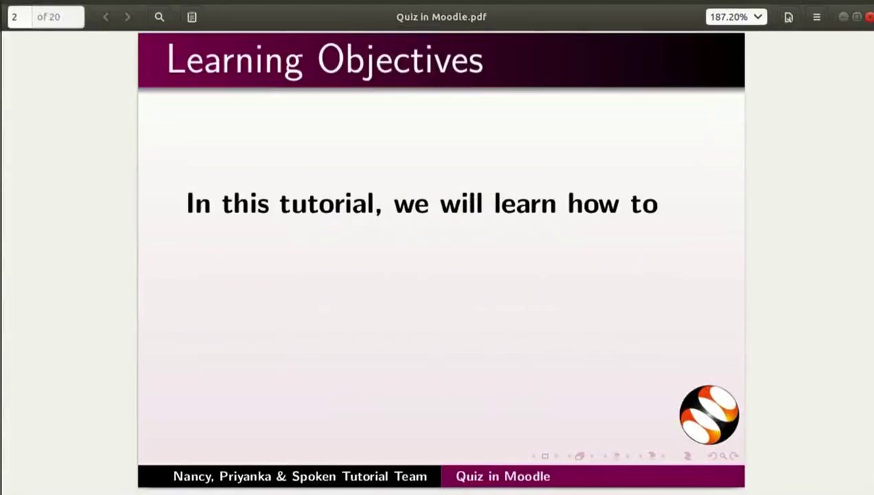
key(Page_Down)
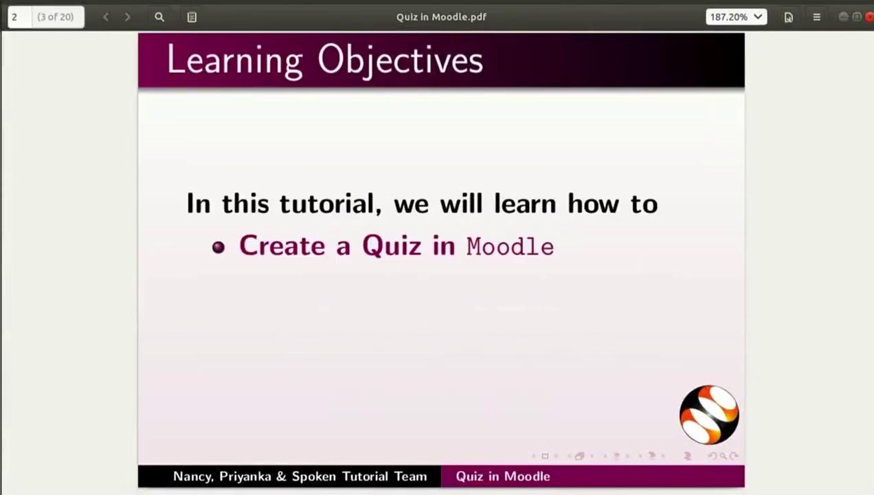
key(Page_Down)
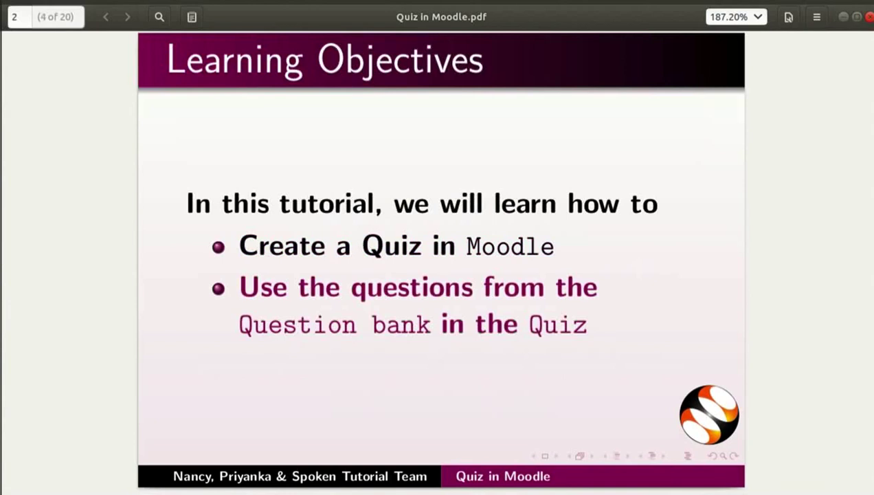
key(Page_Down)
key(Page_Down)
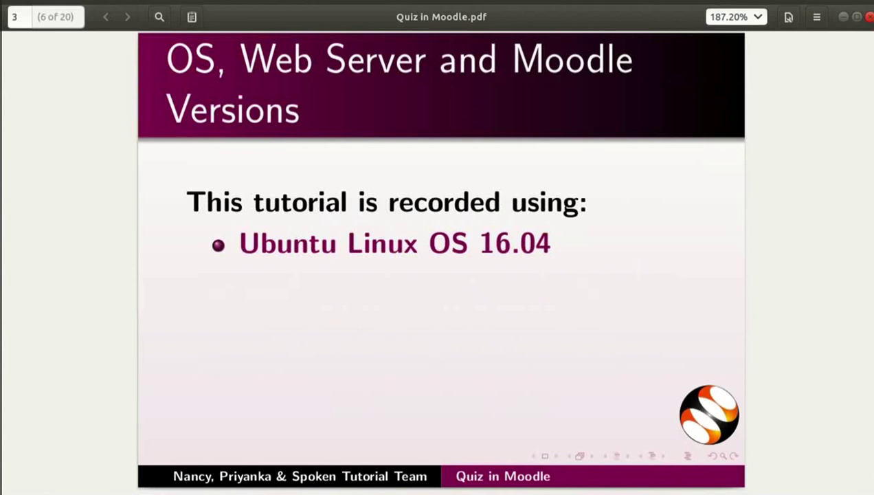
key(Page_Down)
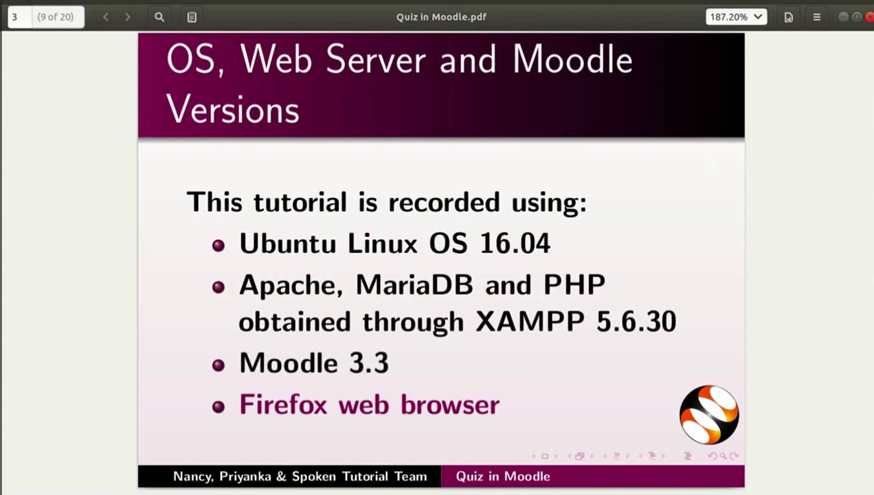
key(Page_Down)
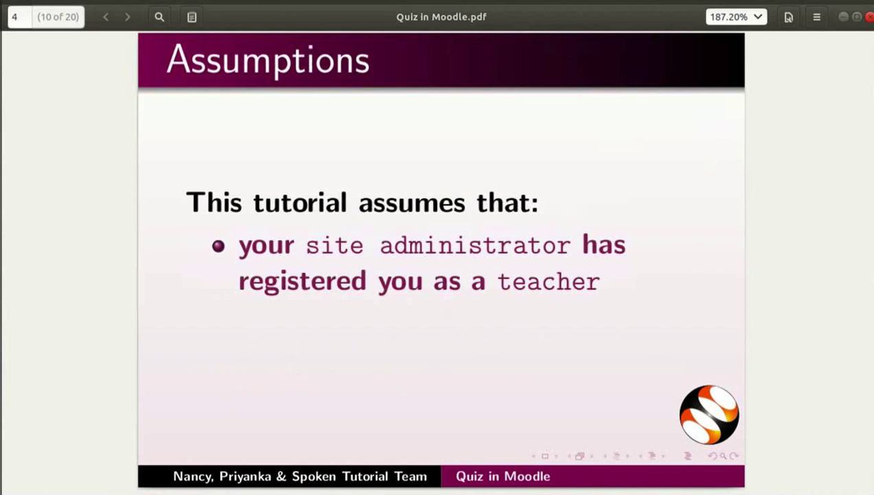
- Page through the assigned-course assumption to the spoken-tutorial.org reference slide
key(Page_Down)
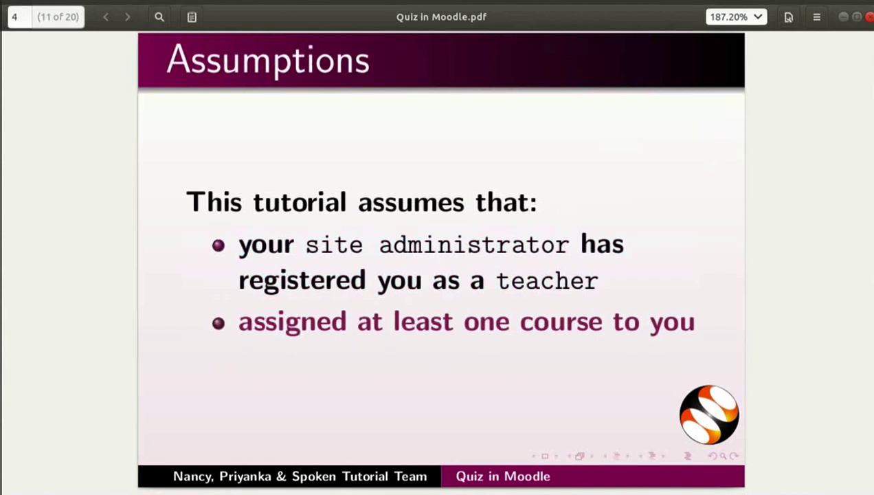
key(Page_Down)
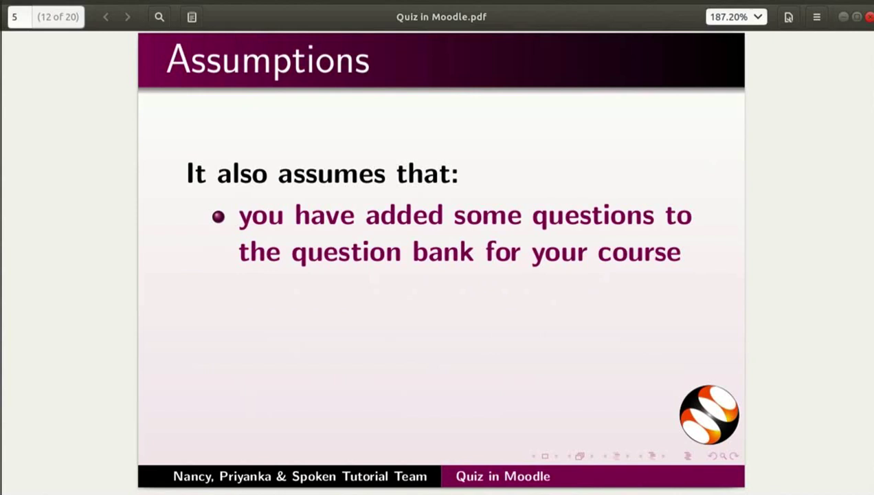
key(Page_Down)
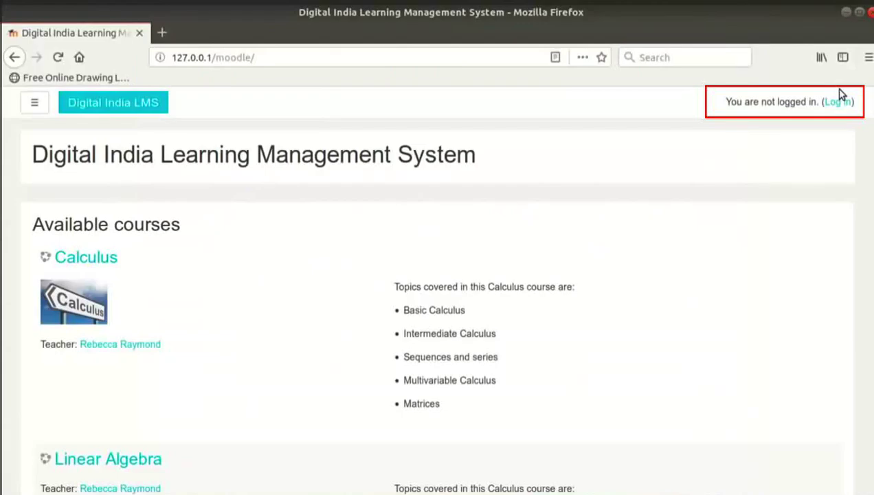
- Log in with the teacher account, open the Calculus course and turn editing on
click(837, 104)
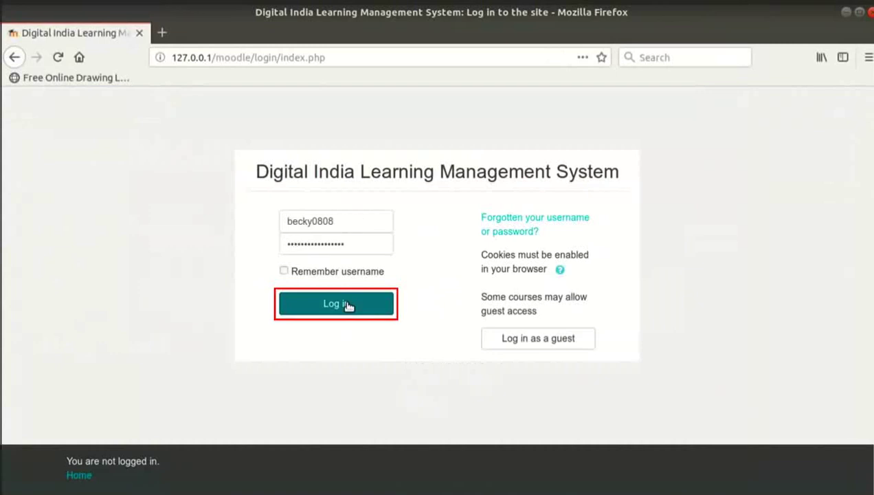
click(347, 304)
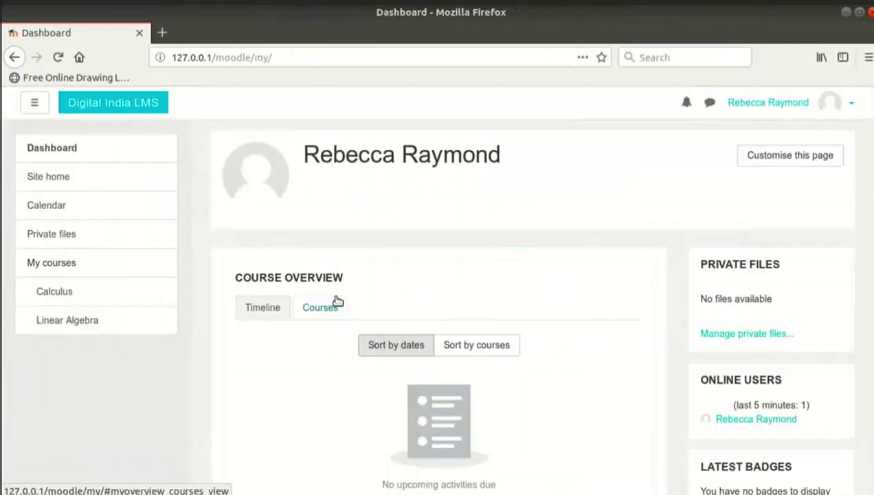
click(58, 291)
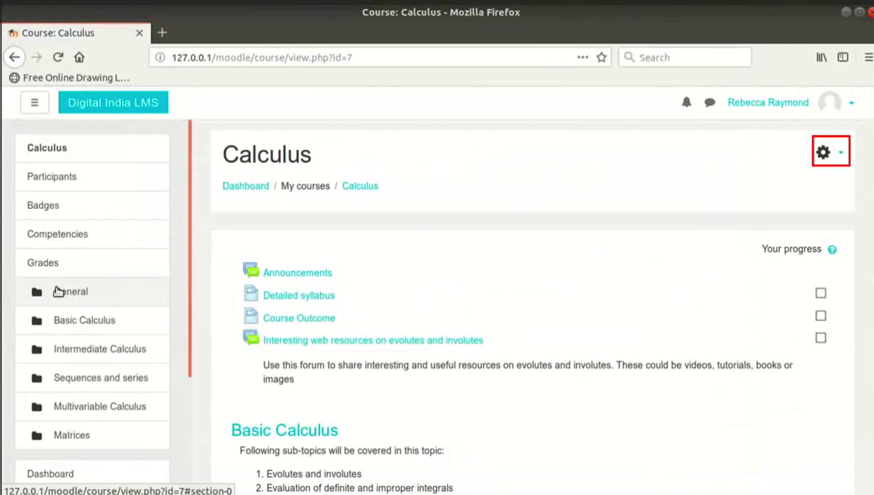
click(825, 153)
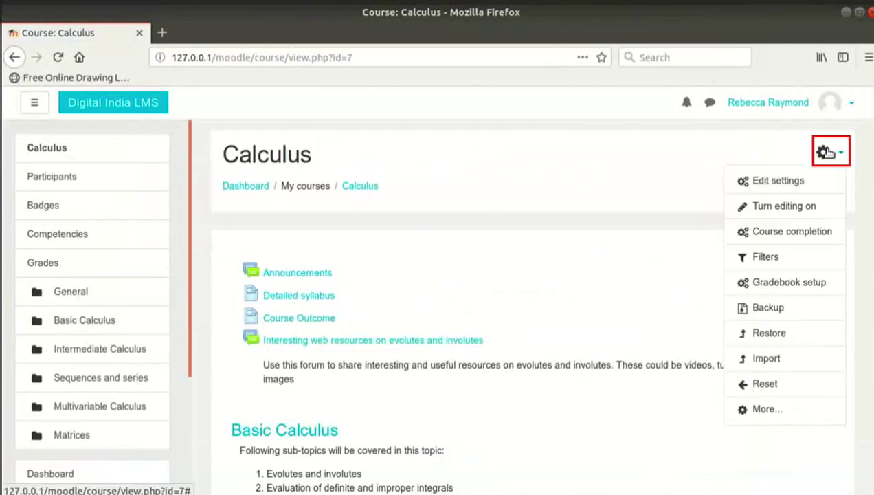
click(810, 206)
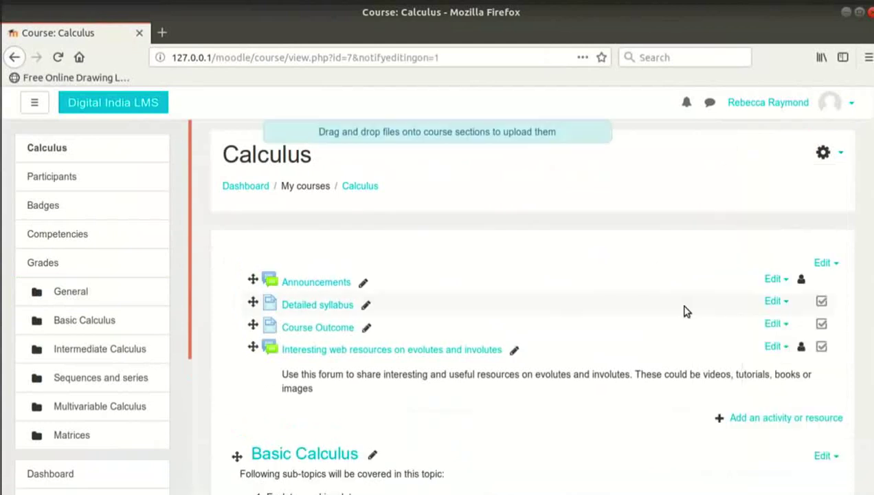
scroll(684, 311, down, 7)
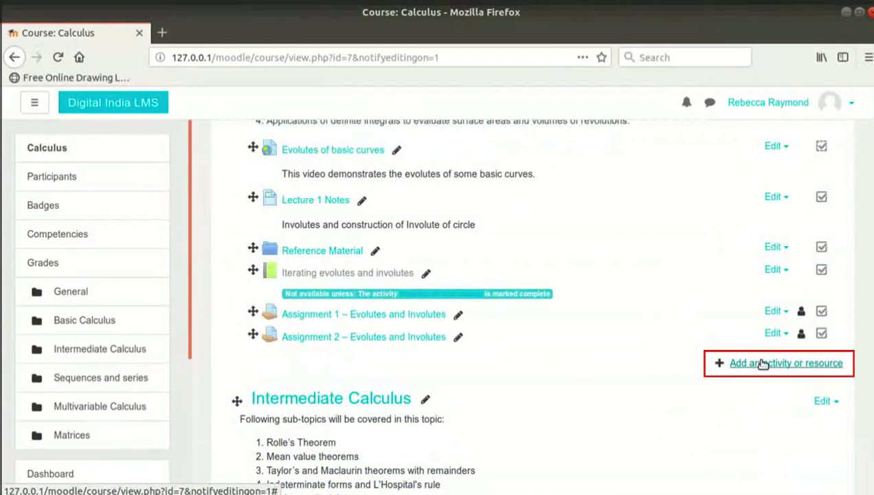
- Add a new Quiz activity to the Basic Calculus section
click(763, 363)
scroll(357, 302, down, 3)
scroll(356, 304, down, 5)
scroll(367, 298, up, 3)
click(334, 184)
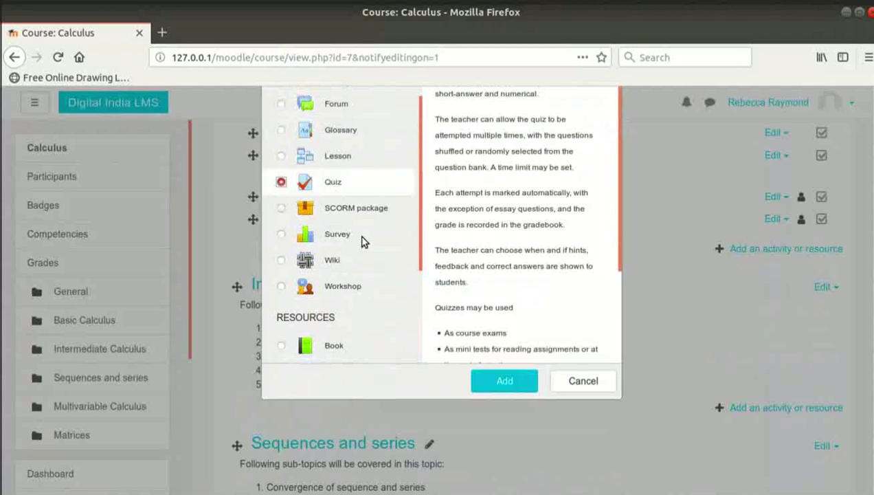
click(503, 383)
- Name the quiz 'Quiz 1 - Evolutes and involutes', add a description and display it on the course page
click(491, 322)
text(Quiz 1 - Evolutes and involutes)
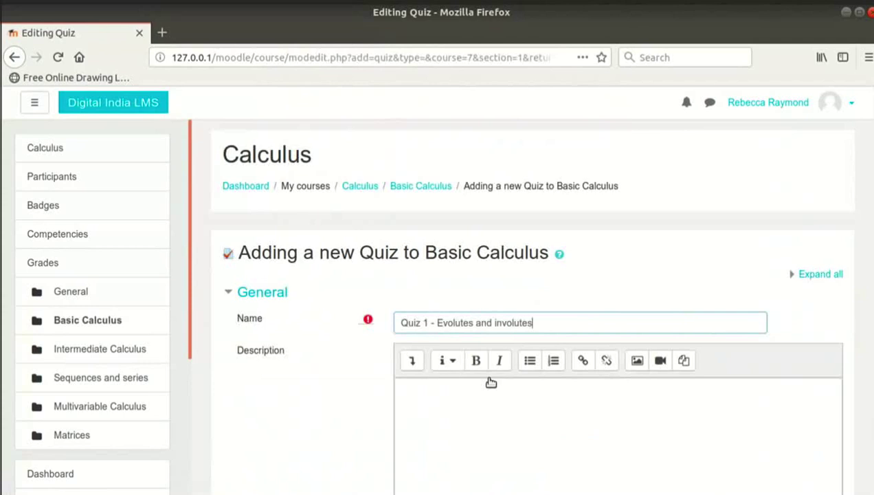
click(493, 460)
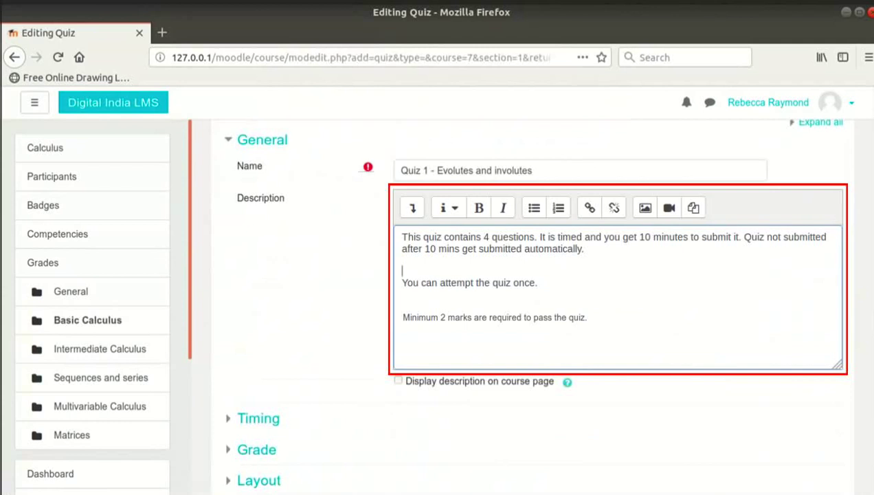
scroll(450, 264, down, 3)
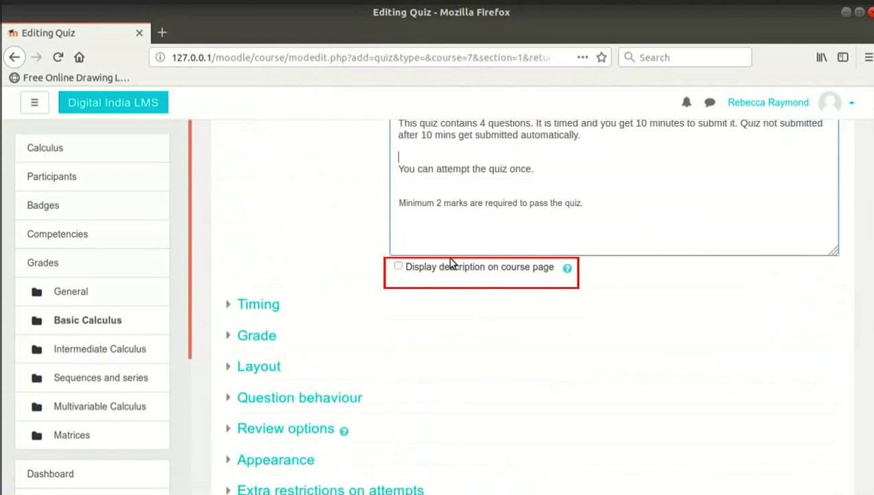
click(450, 265)
scroll(259, 273, down, 1)
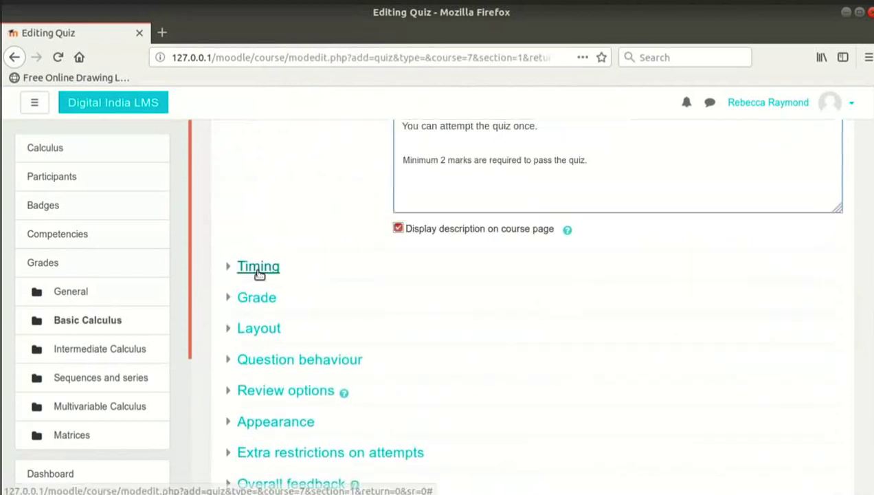
- Set the quiz to open 18 January 2019 11:00, close 12:00, 10-minute limit, auto-submit
click(259, 274)
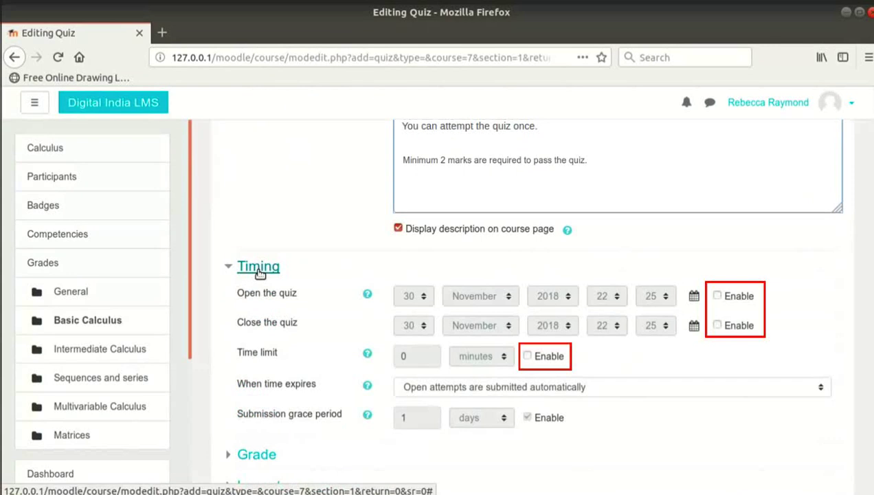
click(720, 298)
click(718, 325)
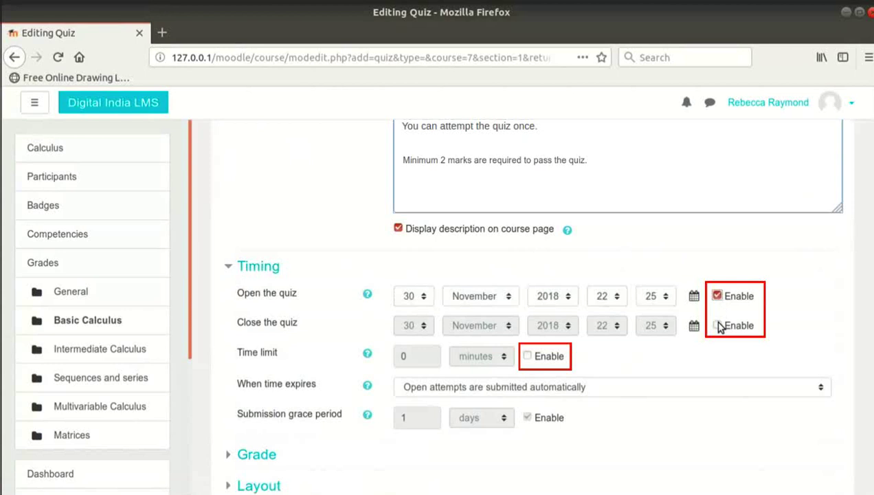
click(527, 356)
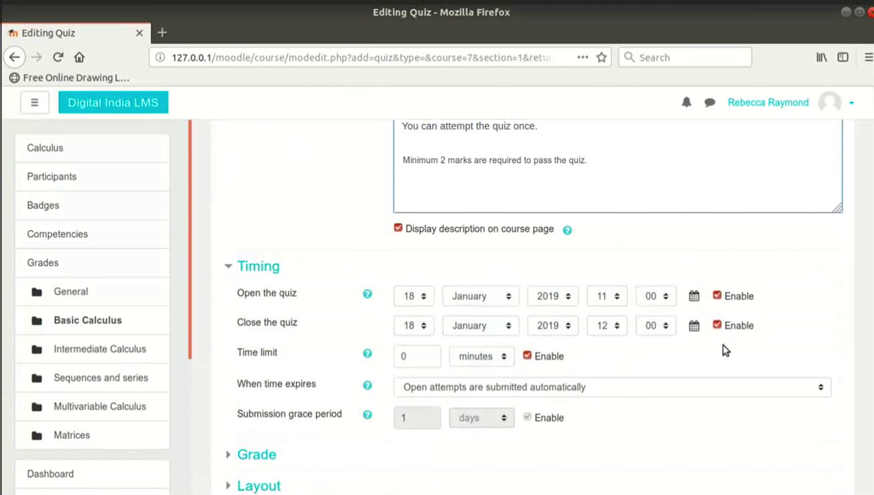
click(427, 353)
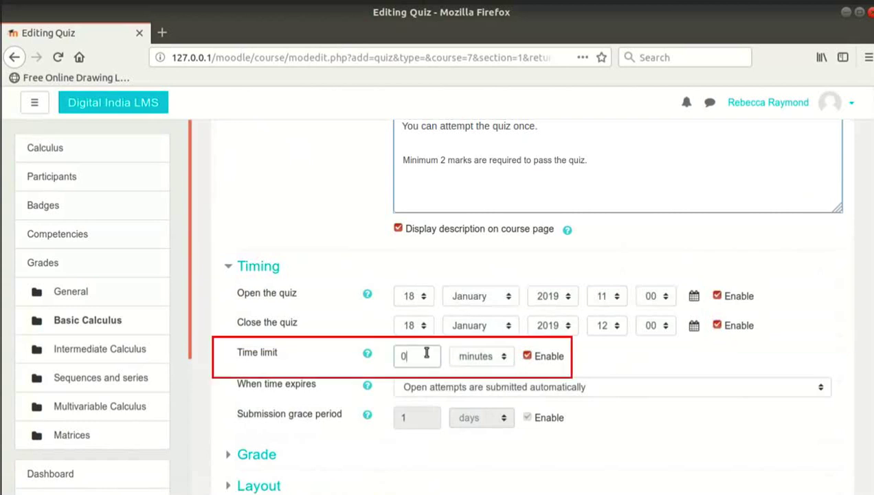
key(BackSpace)
text(10)
scroll(658, 321, down, 2)
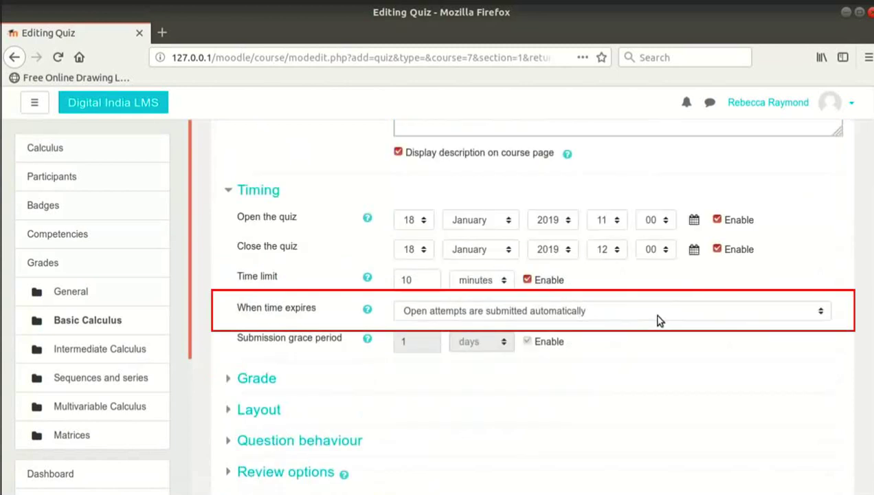
click(658, 320)
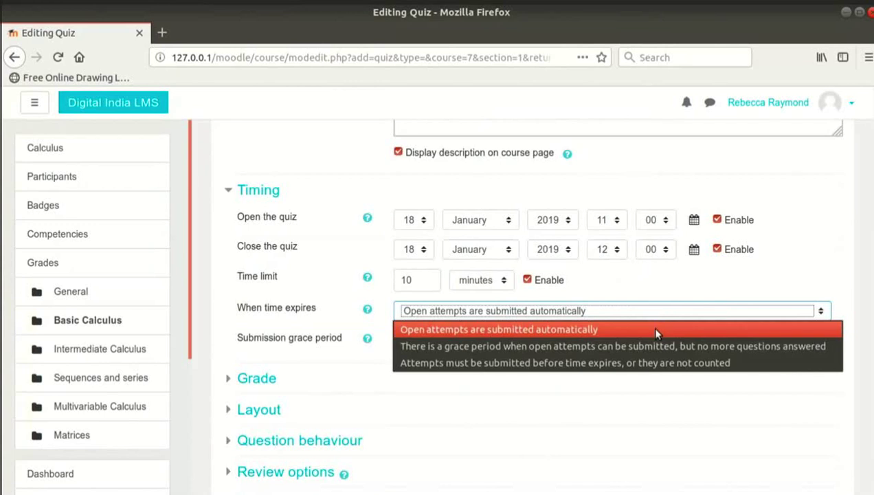
click(655, 331)
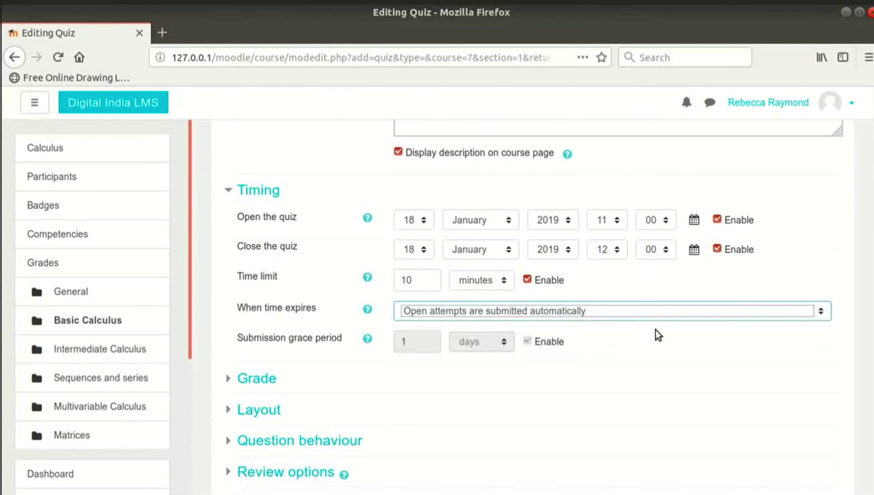
- Enter 2 as the grade to pass and choose 1 for attempts allowed
click(265, 380)
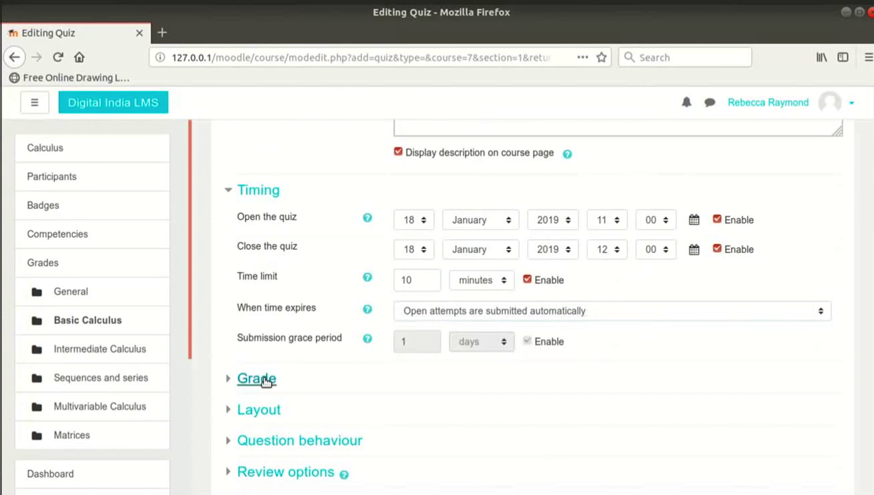
click(266, 380)
scroll(664, 440, down, 2)
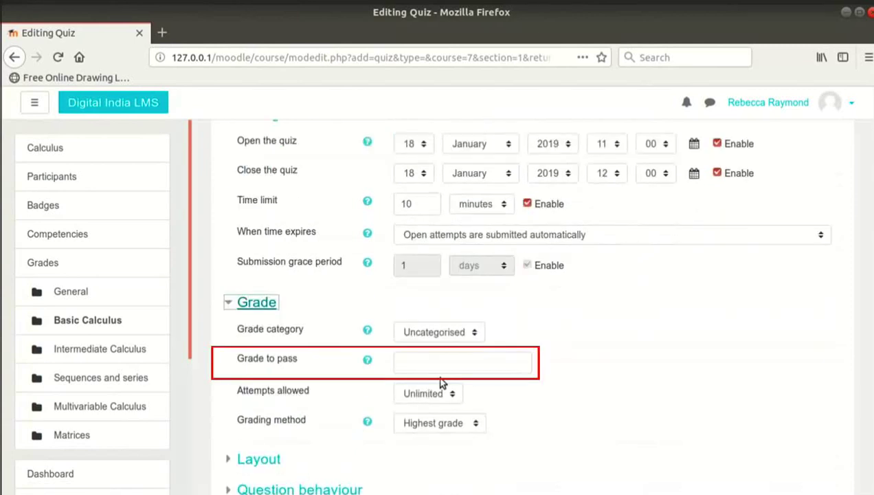
click(449, 363)
text(2)
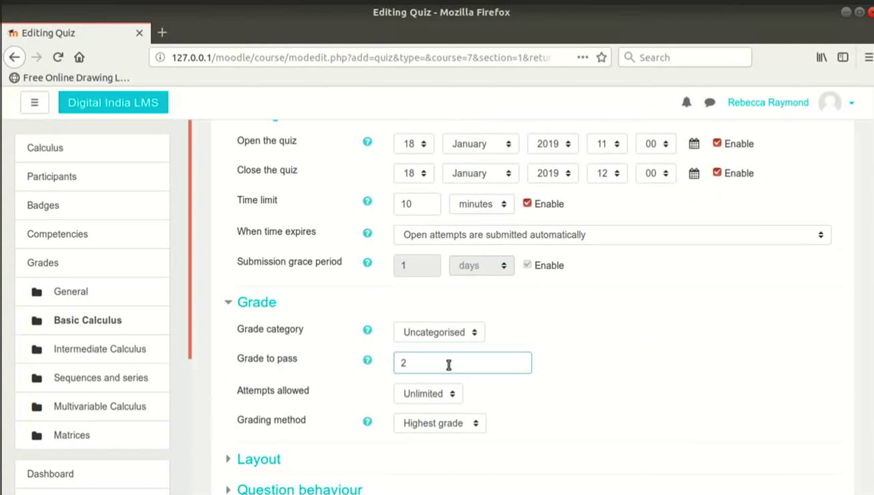
scroll(448, 364, down, 1)
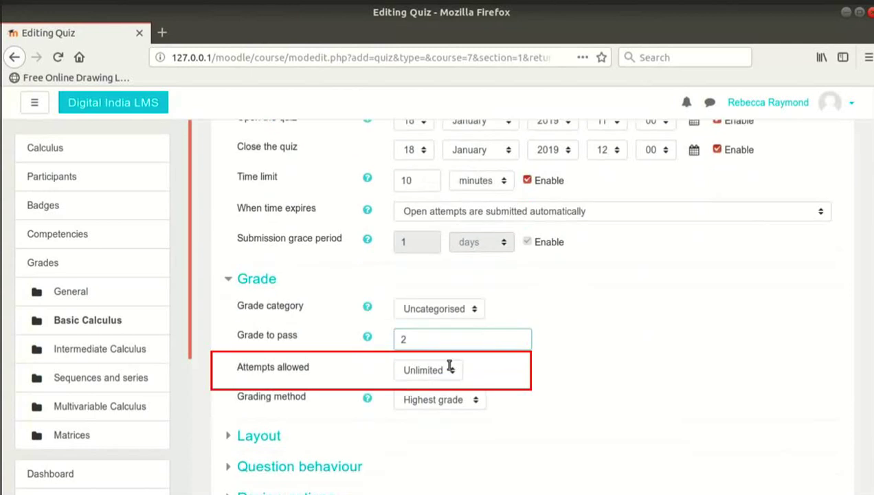
click(450, 369)
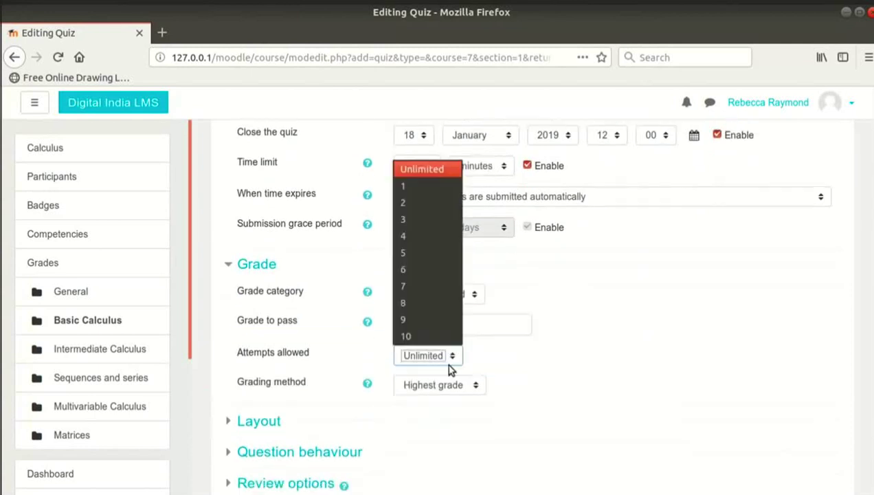
click(403, 186)
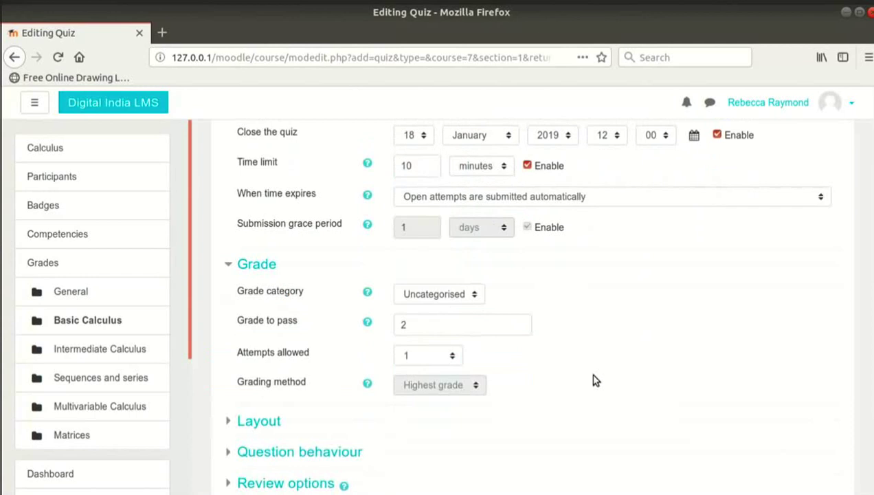
scroll(595, 381, down, 1)
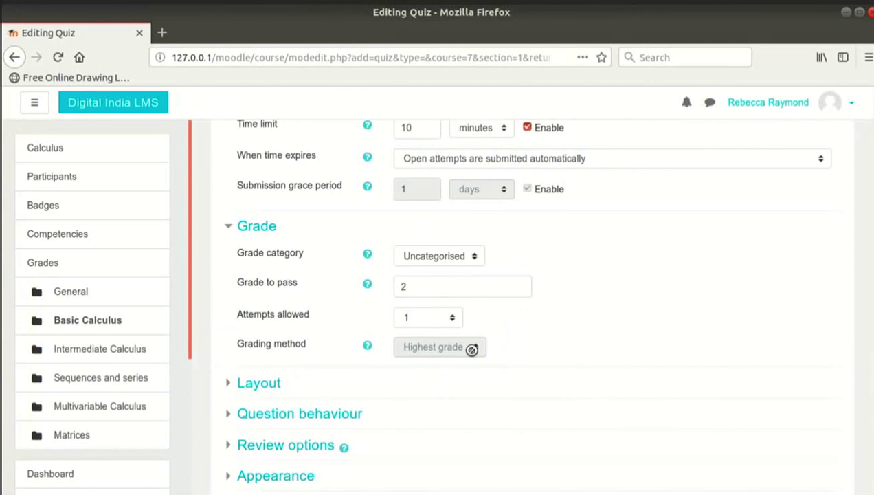
- Set the Layout's New page option to 'Every 2 questions'
scroll(472, 350, down, 2)
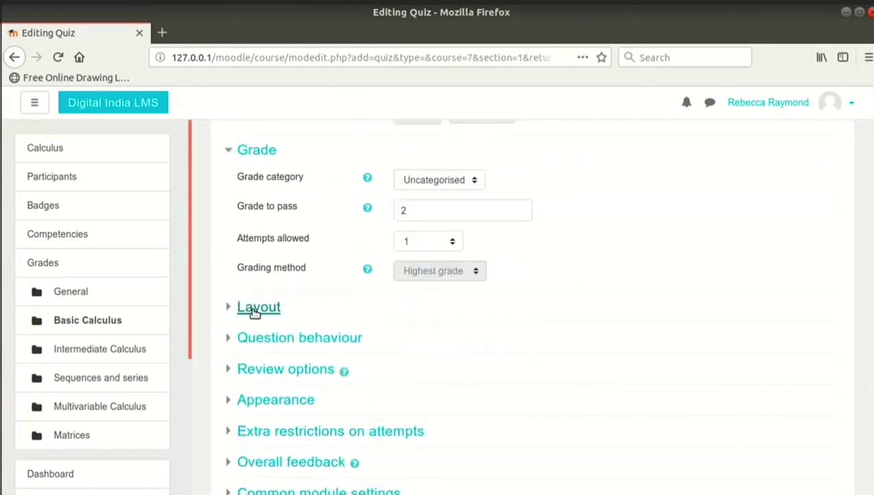
click(254, 310)
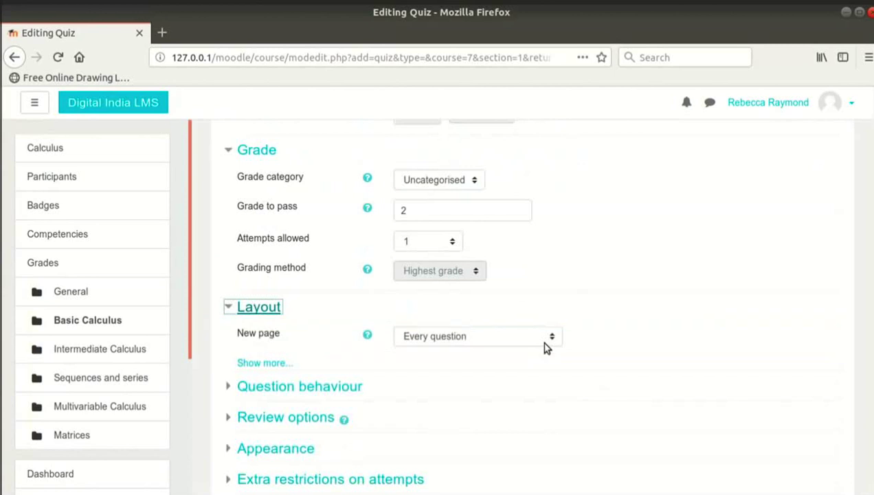
click(547, 347)
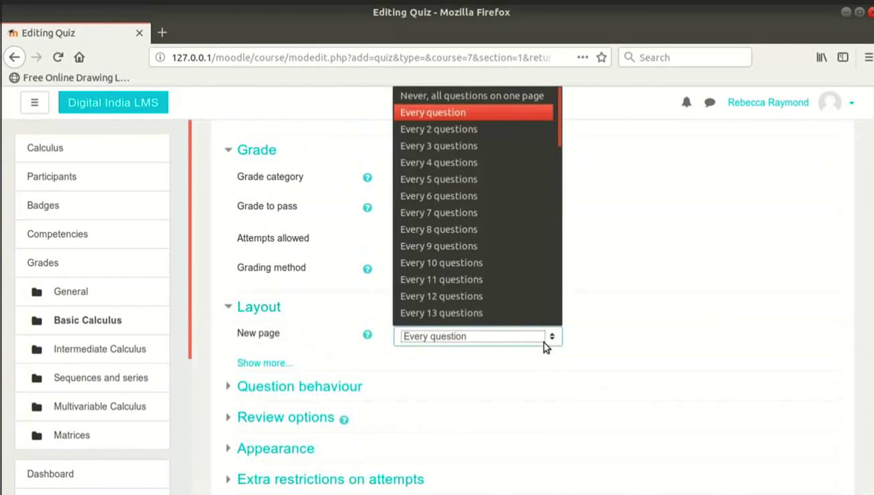
scroll(473, 192, down, 1)
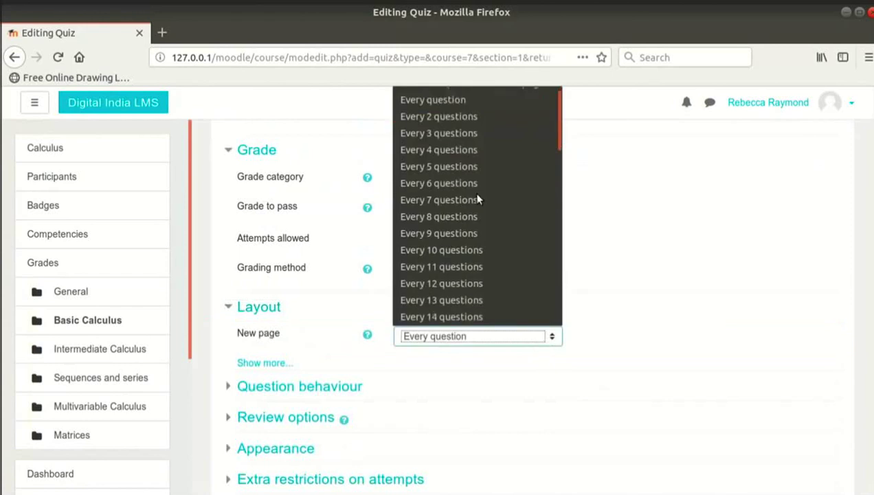
click(457, 116)
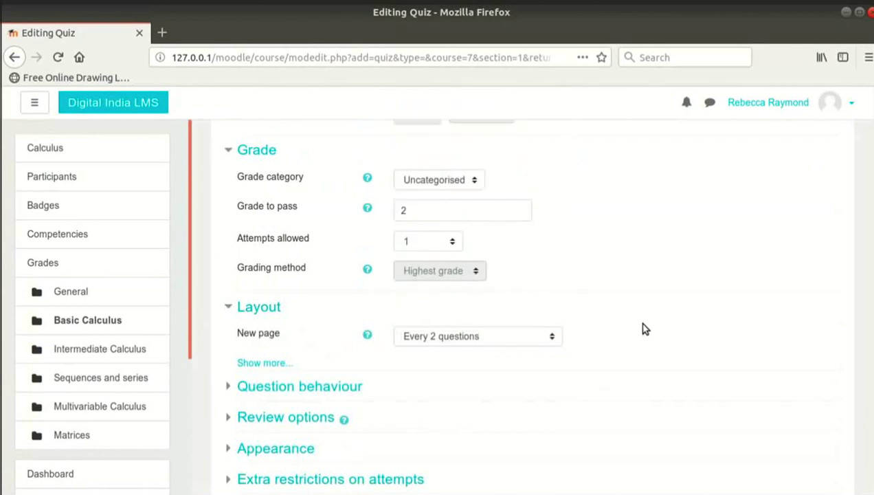
scroll(644, 329, down, 1)
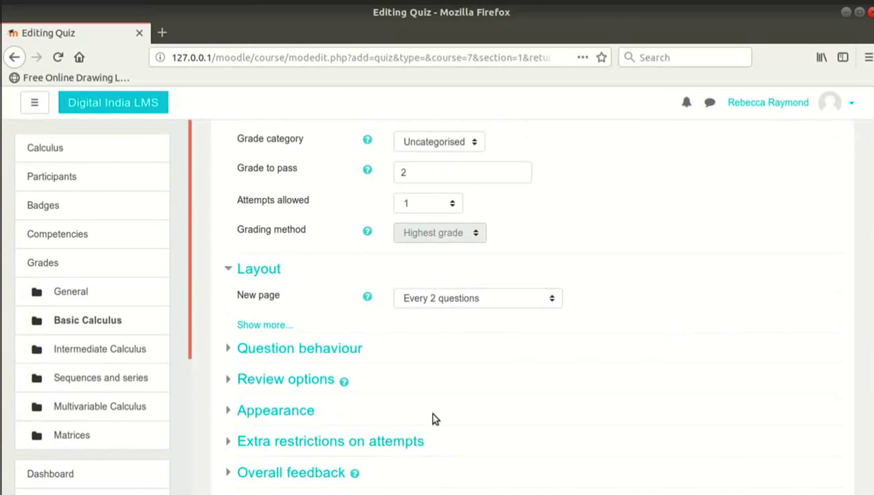
- Check the help for How questions behave and leave it on Deferred feedback
click(342, 350)
scroll(698, 337, down, 3)
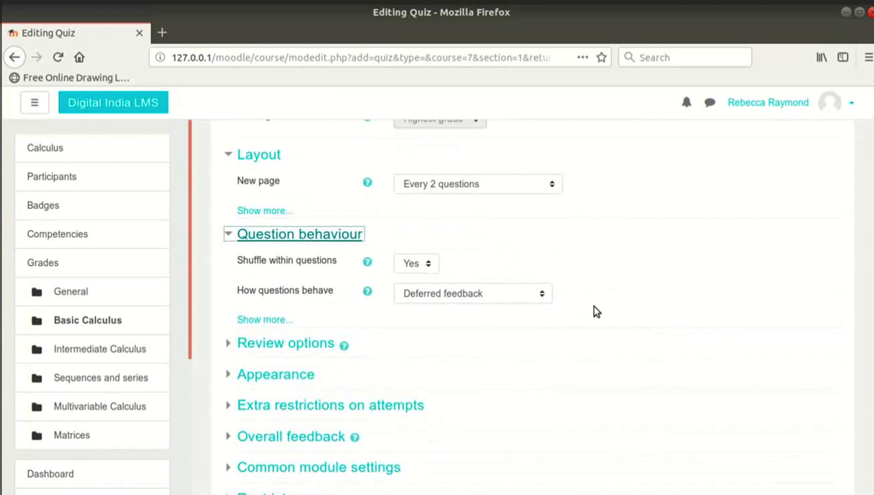
click(368, 290)
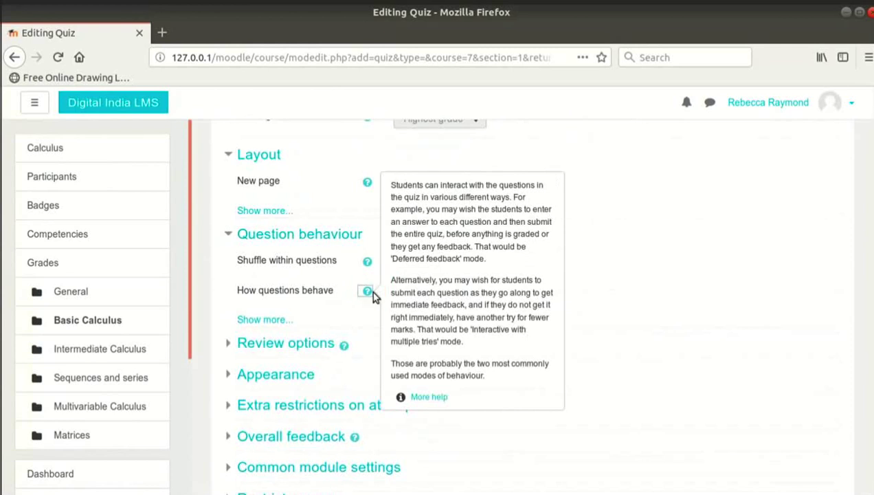
click(490, 294)
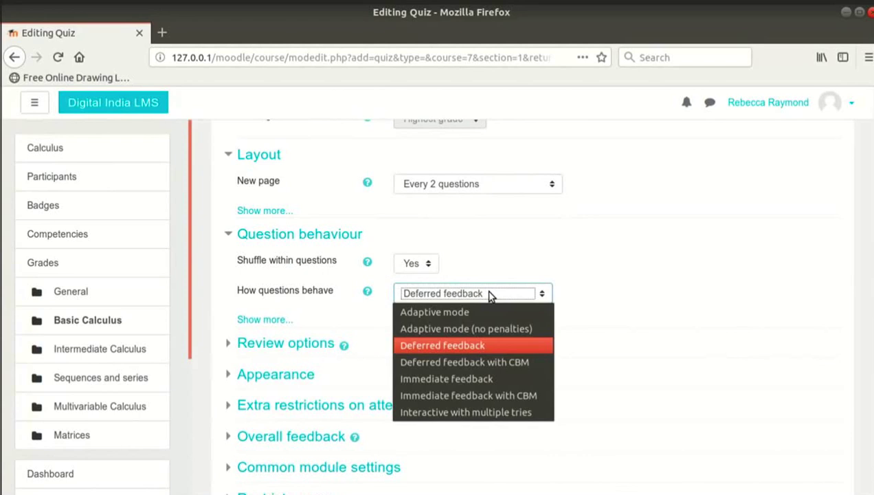
click(490, 294)
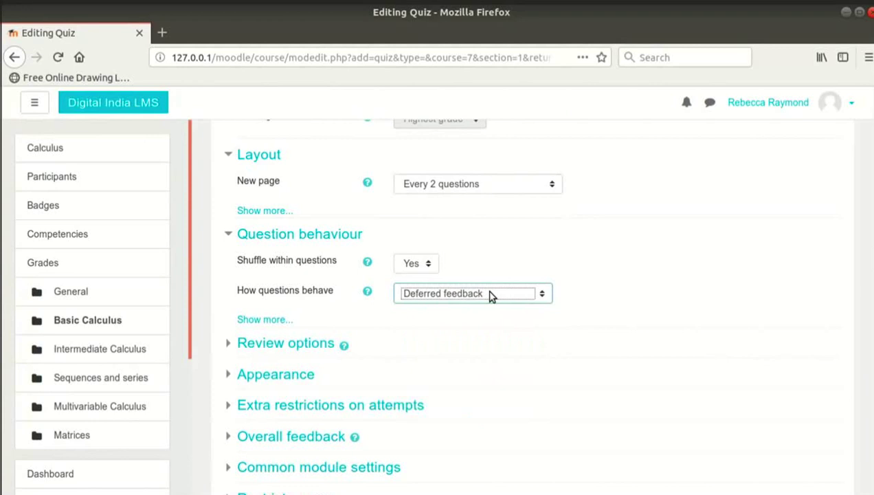
scroll(490, 294, down, 3)
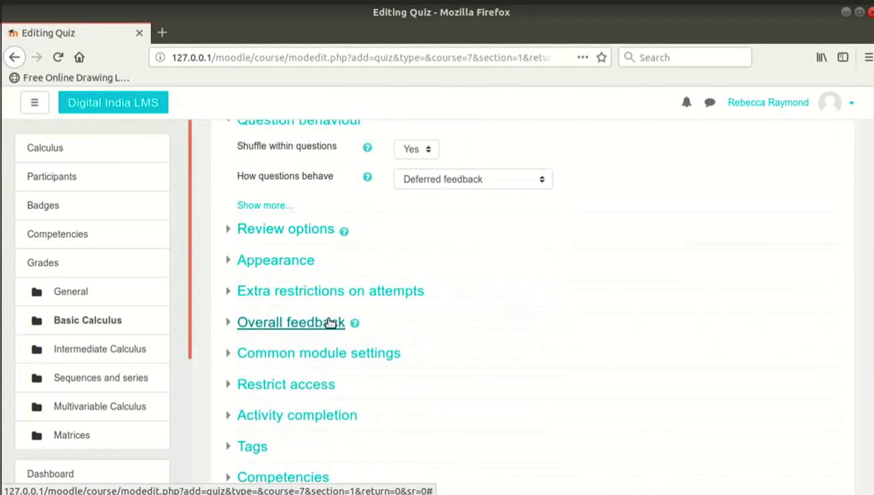
- Enter 'Excellent performance' as the overall feedback for the 100% boundary
click(331, 322)
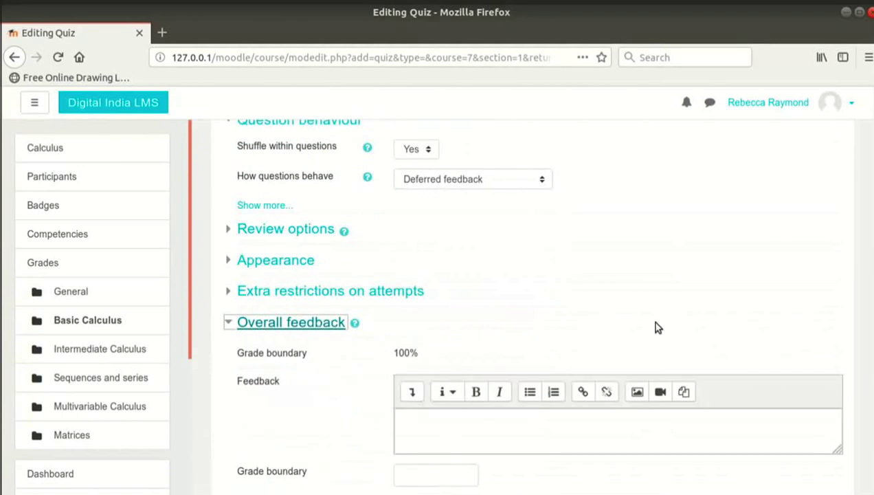
scroll(655, 327, down, 2)
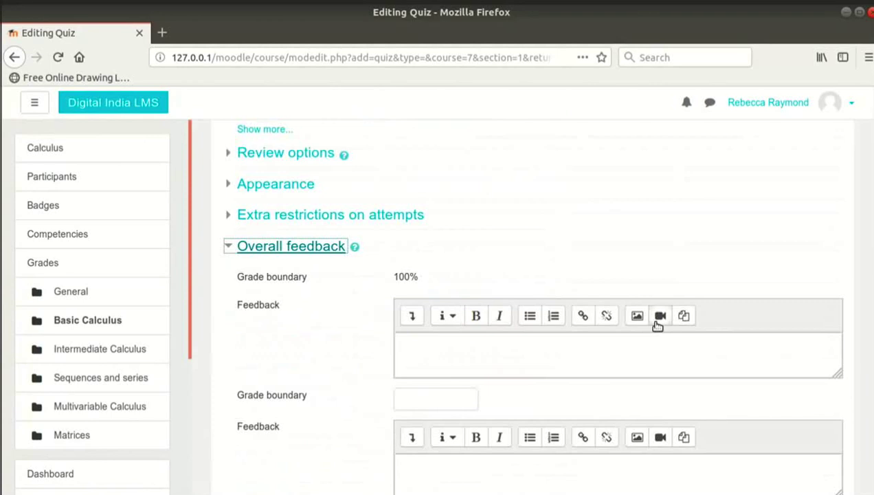
click(586, 352)
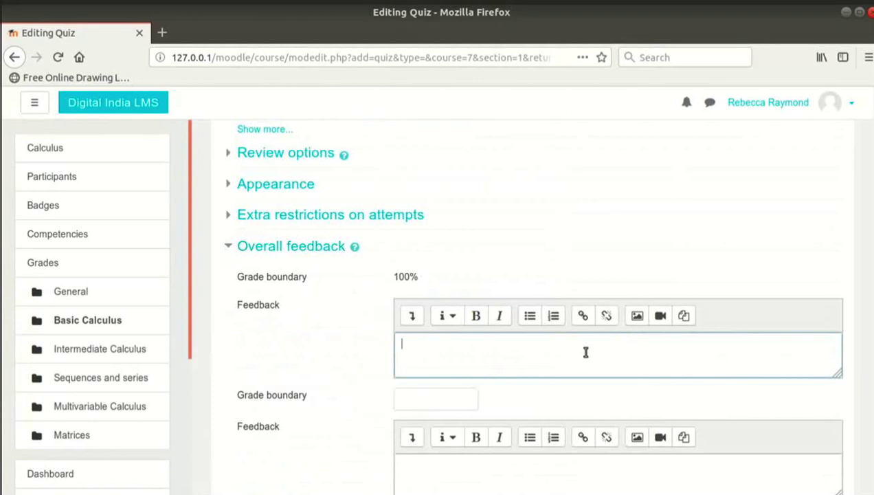
text(Excellent performance)
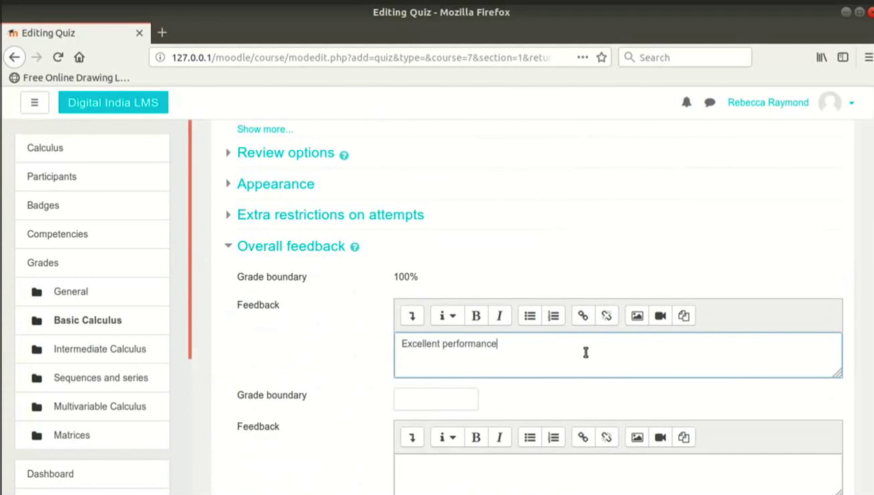
- Add a 50% grade boundary with the feedback 'You need to work harder'
scroll(522, 356, down, 1)
click(453, 361)
text(50%)
scroll(454, 362, down, 1)
click(477, 396)
text(You need to work harder)
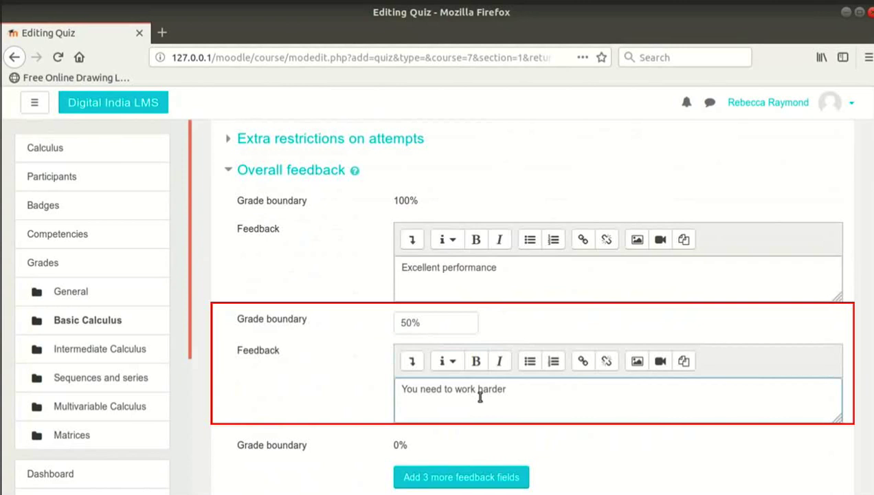
- Set completion tracking to 'Show activity as complete when conditions are met' and require a passing grade
scroll(480, 397, down, 5)
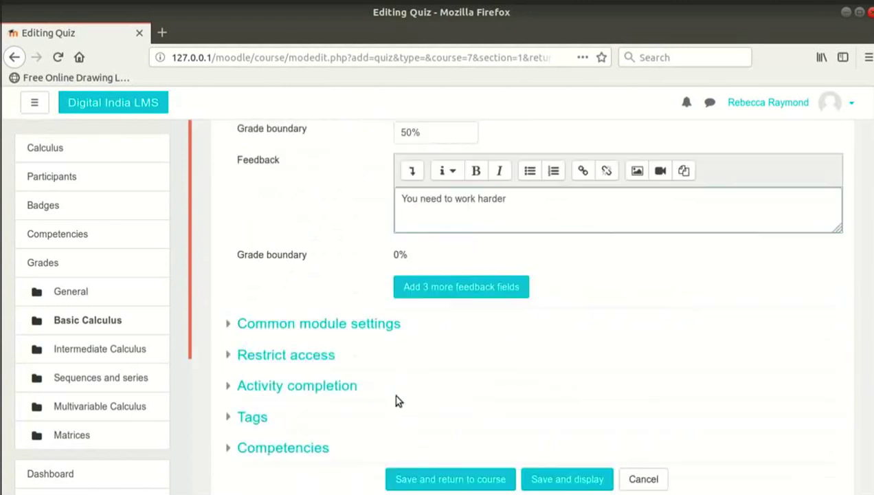
click(357, 389)
scroll(591, 347, down, 3)
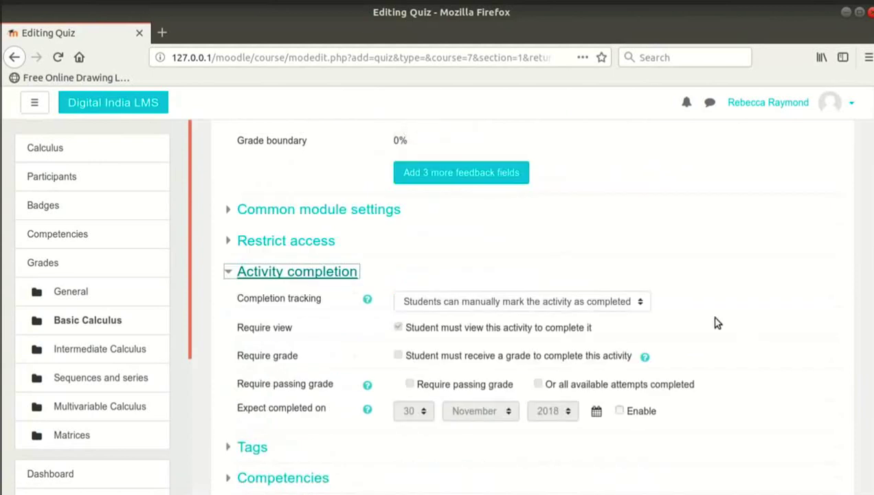
click(633, 305)
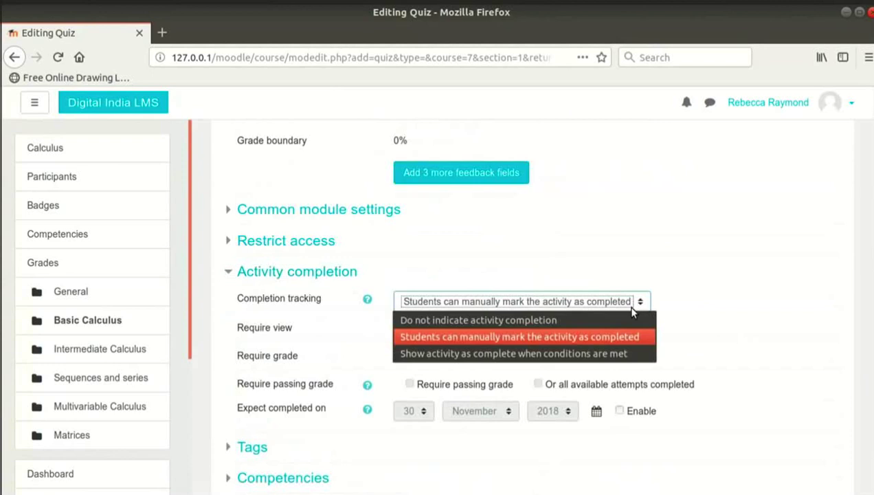
click(591, 354)
scroll(522, 337, down, 1)
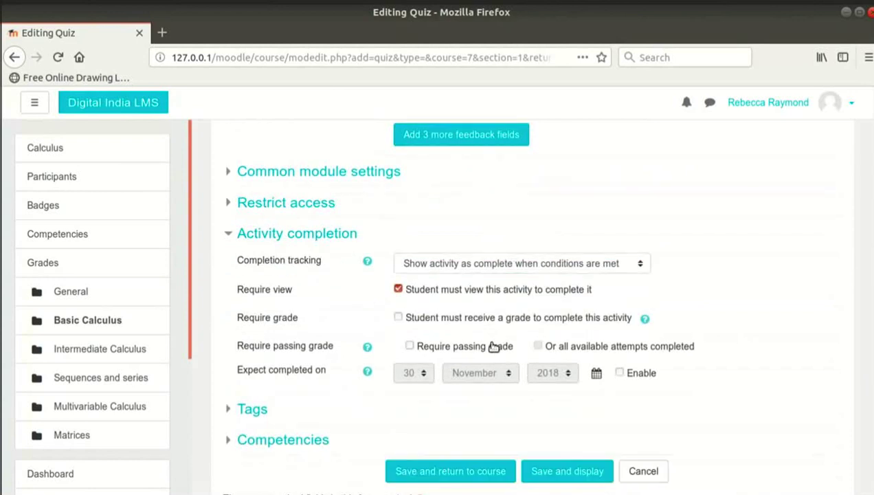
click(497, 321)
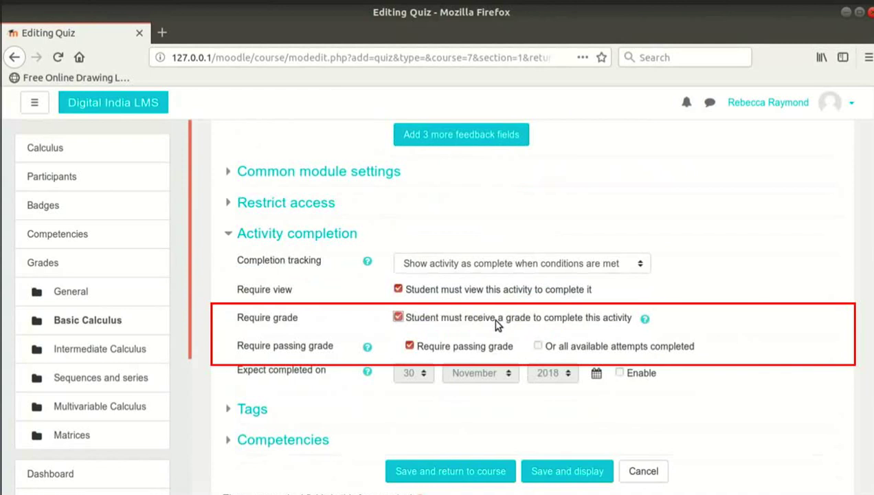
scroll(496, 323, down, 2)
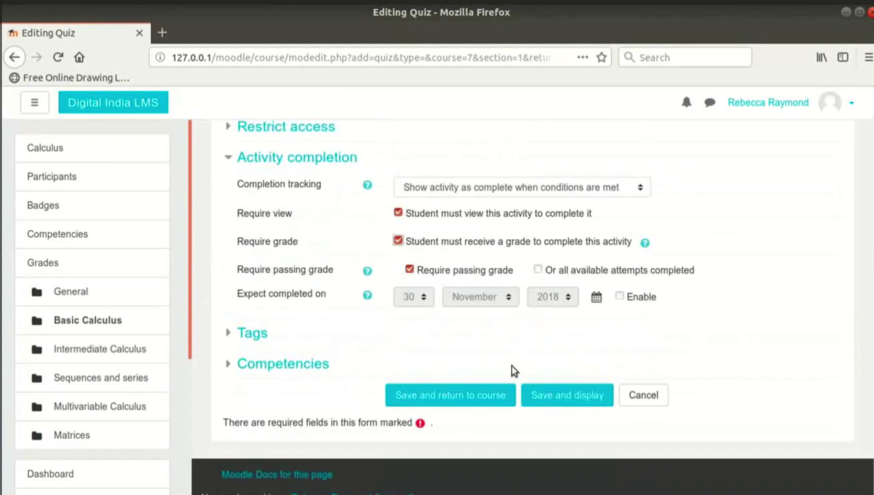
- Save the new quiz and scroll its page to the 'No questions have been added yet' notice
click(551, 399)
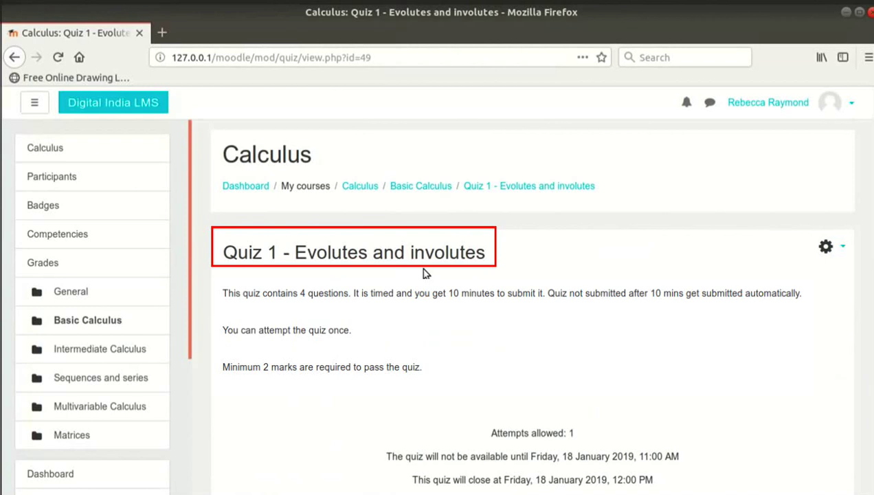
scroll(613, 331, down, 3)
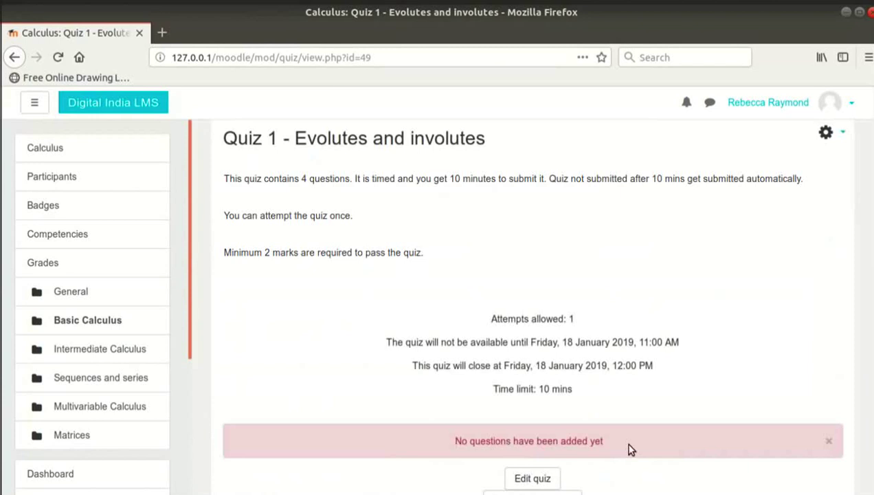
scroll(628, 446, down, 1)
- On the Edit quiz page, change the maximum grade from 10.00 to 4
click(543, 441)
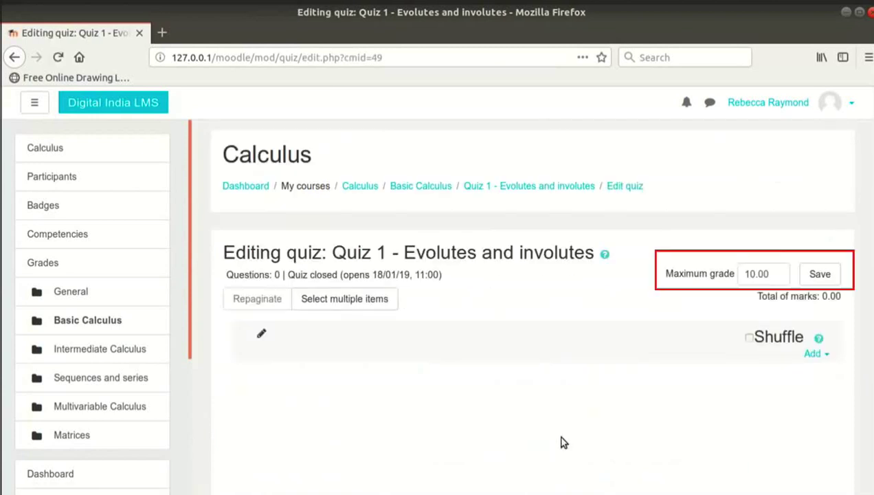
drag(775, 276, 697, 261)
text(4)
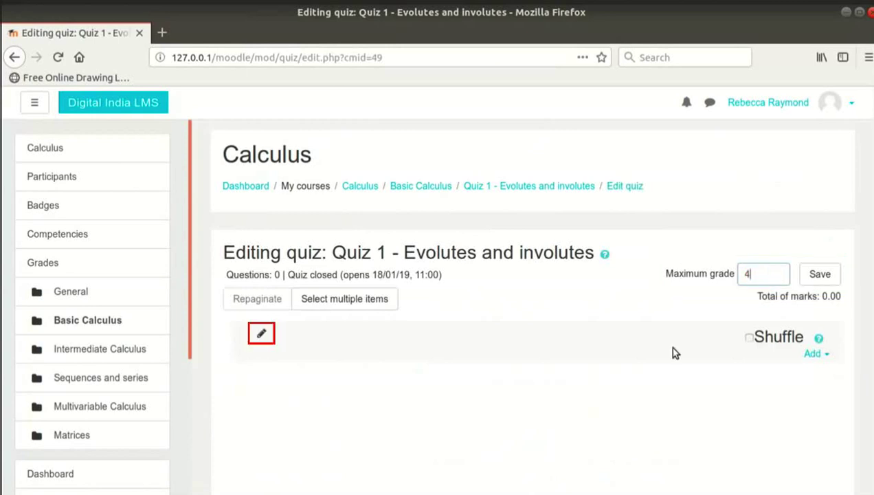
click(663, 337)
- Rename the first section heading to 'Section 1' and turn on Shuffle for it
click(263, 336)
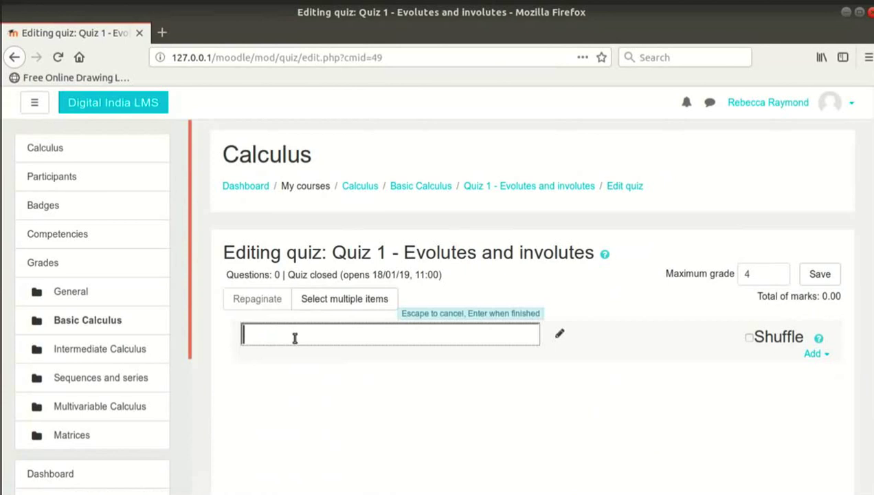
text(Section 1)
key(Return)
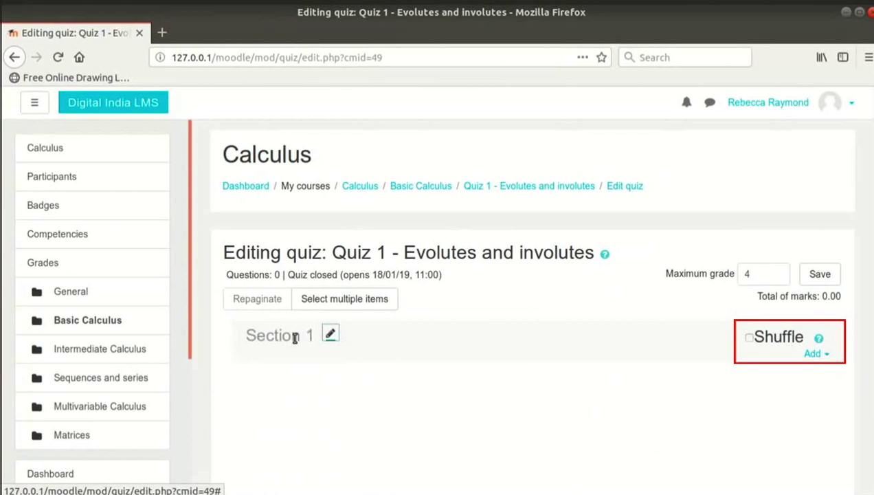
click(749, 338)
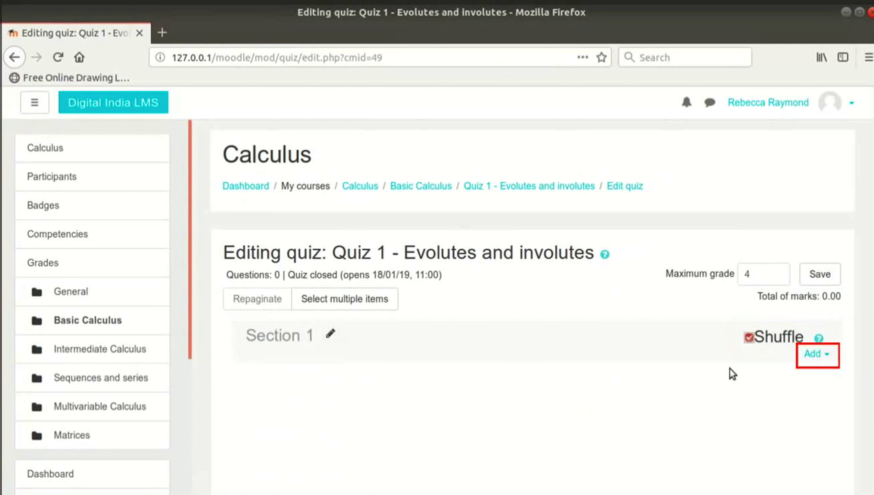
click(813, 353)
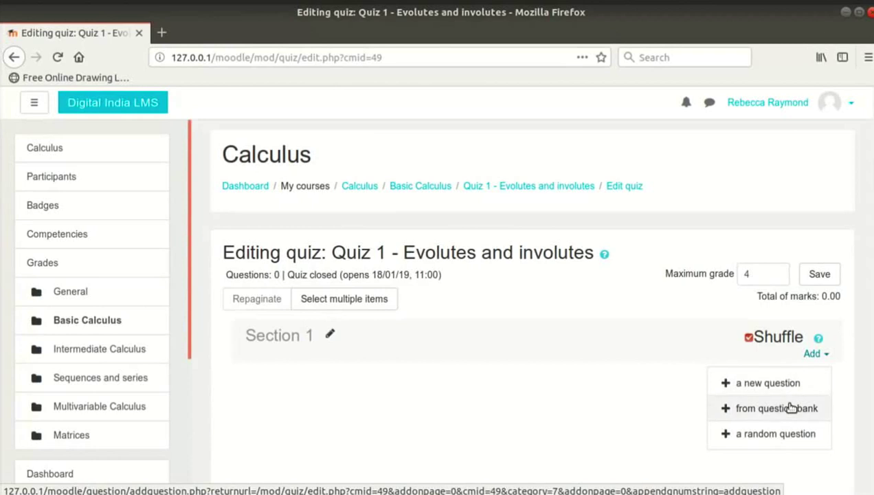
click(792, 410)
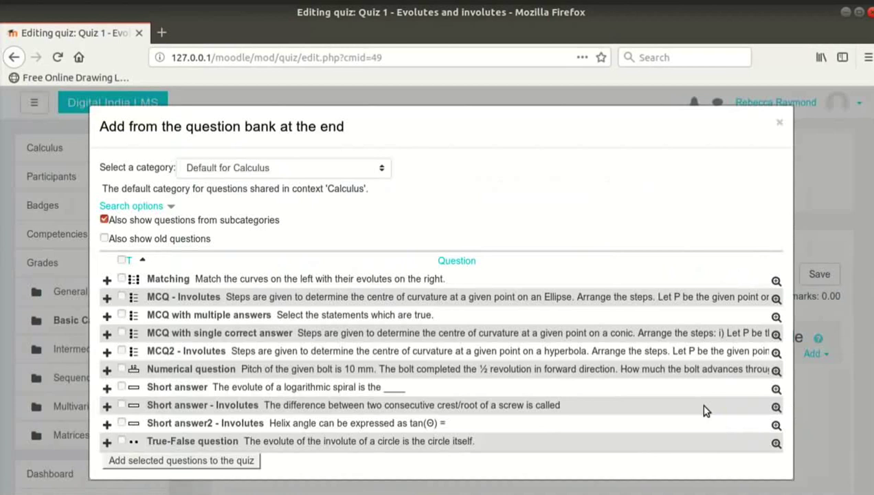
click(360, 171)
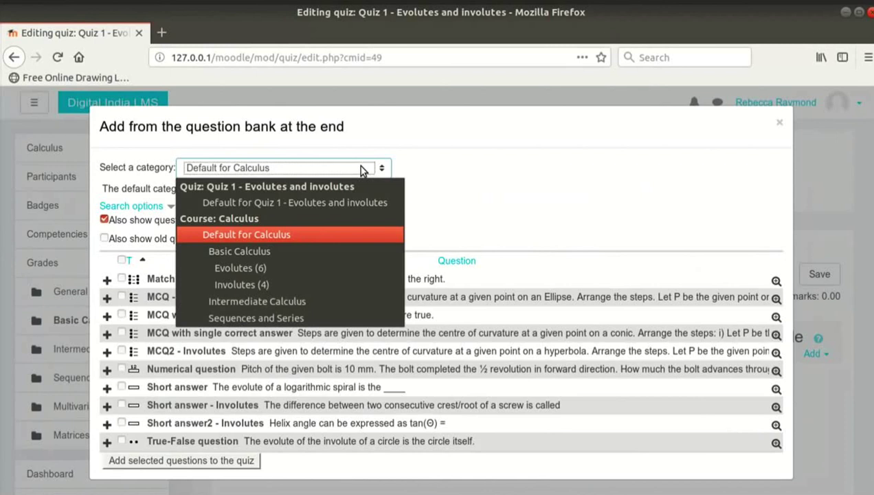
click(360, 165)
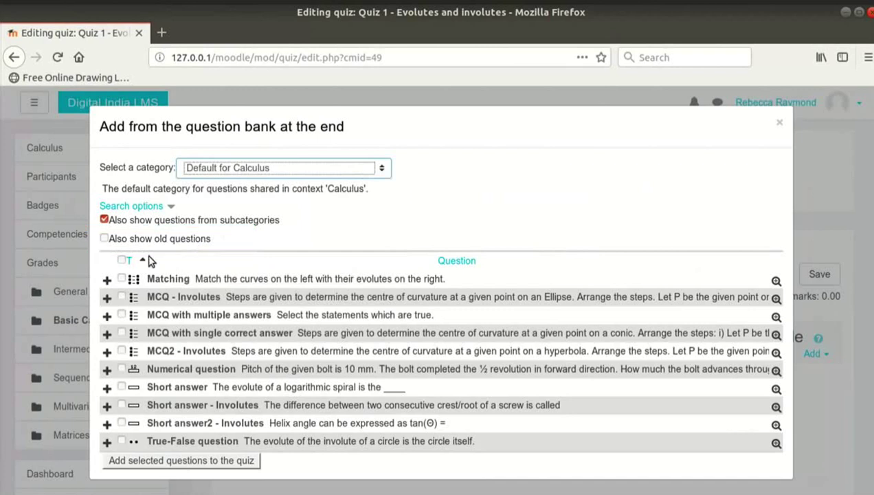
click(121, 279)
click(122, 297)
click(122, 370)
click(122, 405)
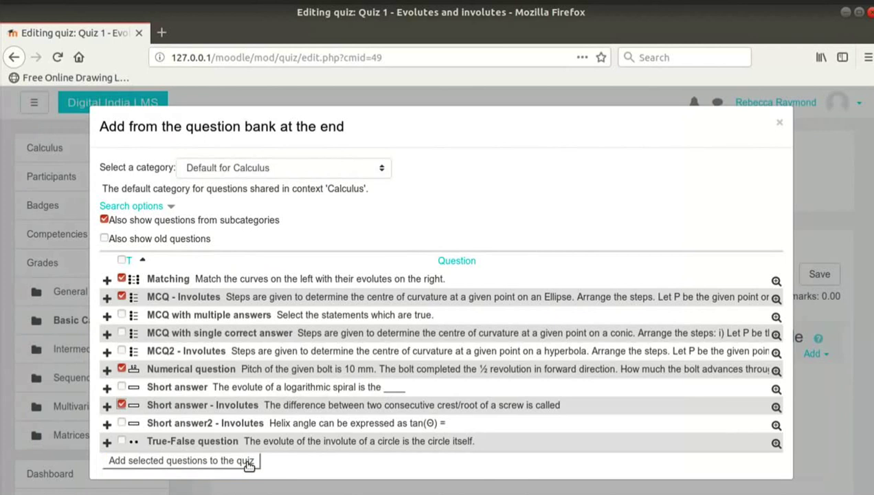
click(781, 125)
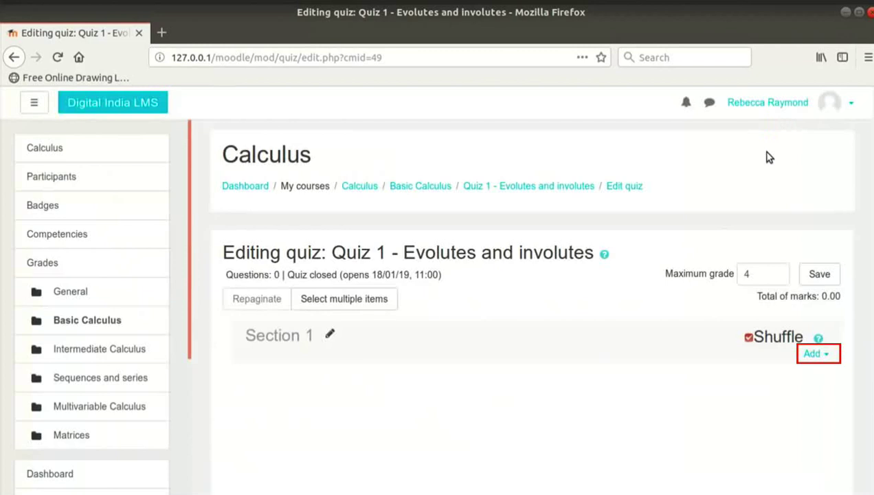
- Add 2 random questions from the Evolutes (6) category, making total marks 2.00
click(816, 354)
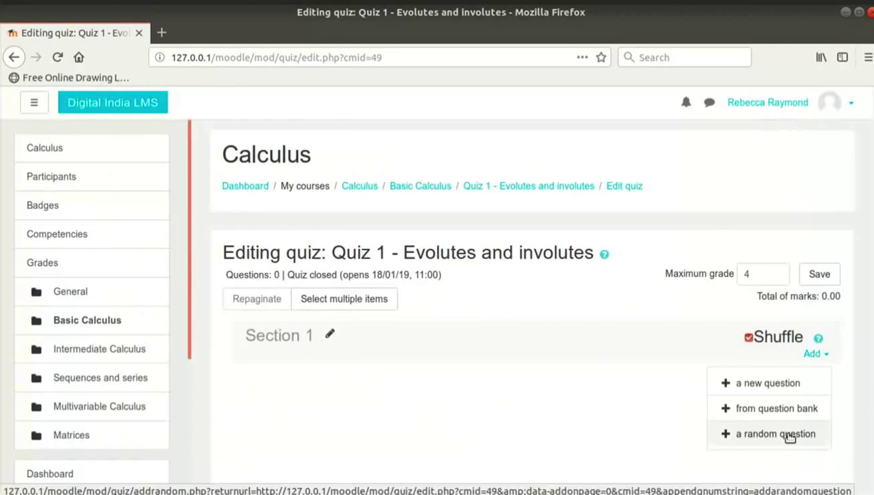
click(790, 435)
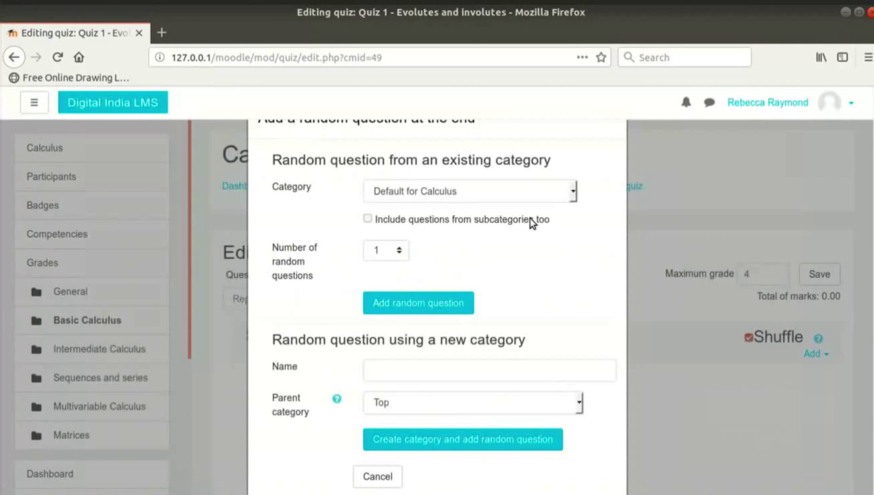
click(540, 196)
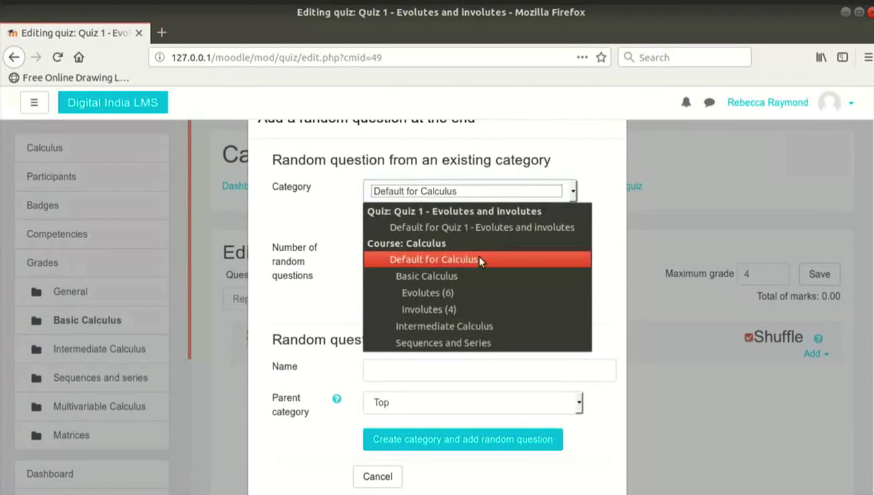
click(467, 294)
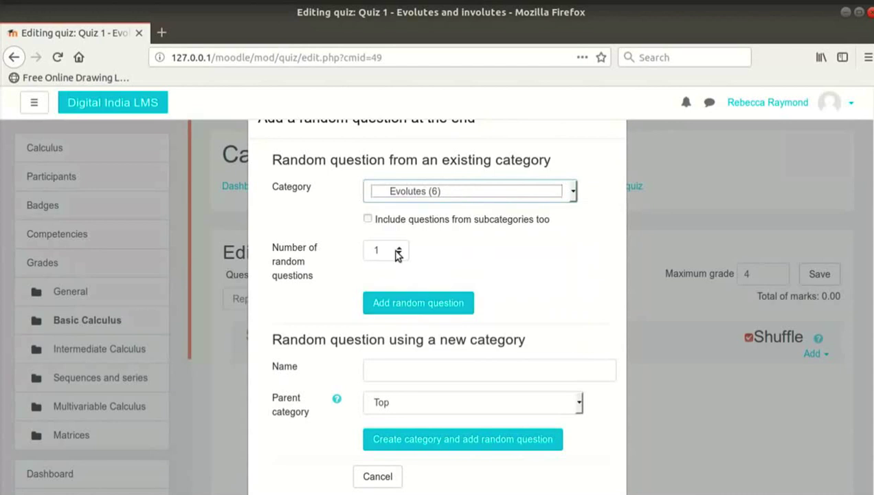
click(399, 252)
click(375, 280)
click(444, 271)
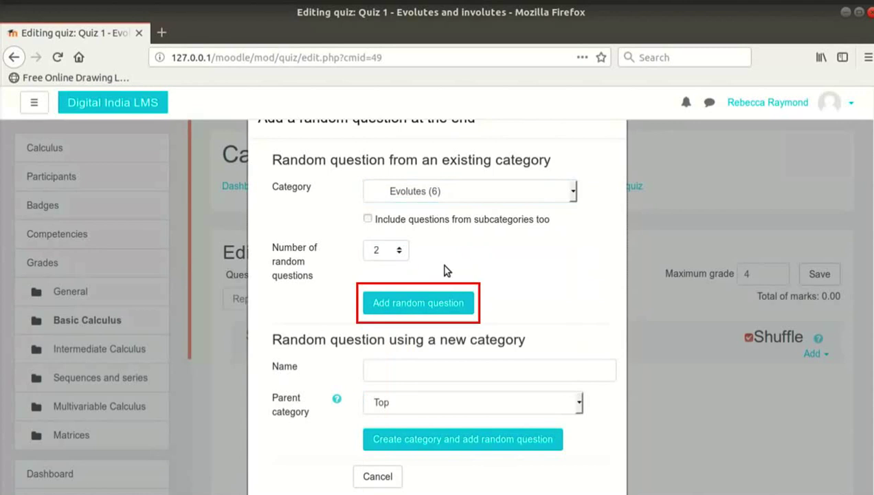
click(444, 311)
scroll(440, 306, down, 1)
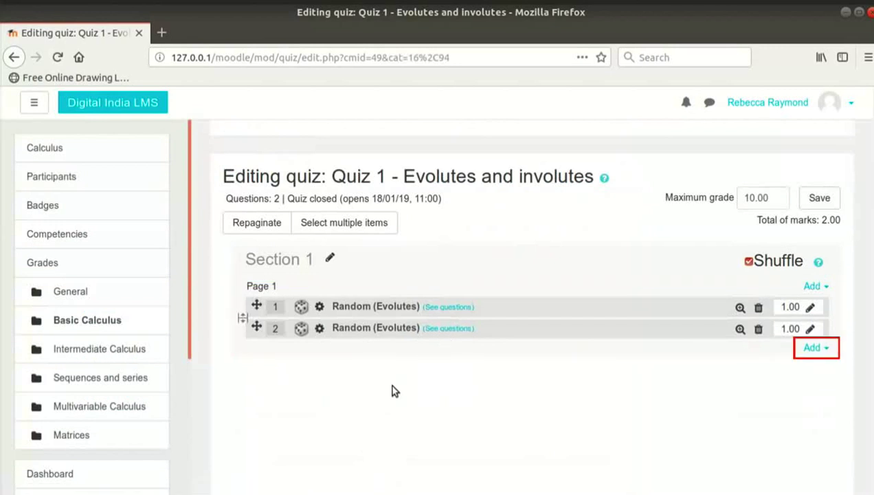
- Add 2 random questions from the Involutes (4) category after the Evolutes ones, making total marks 4.00
click(812, 349)
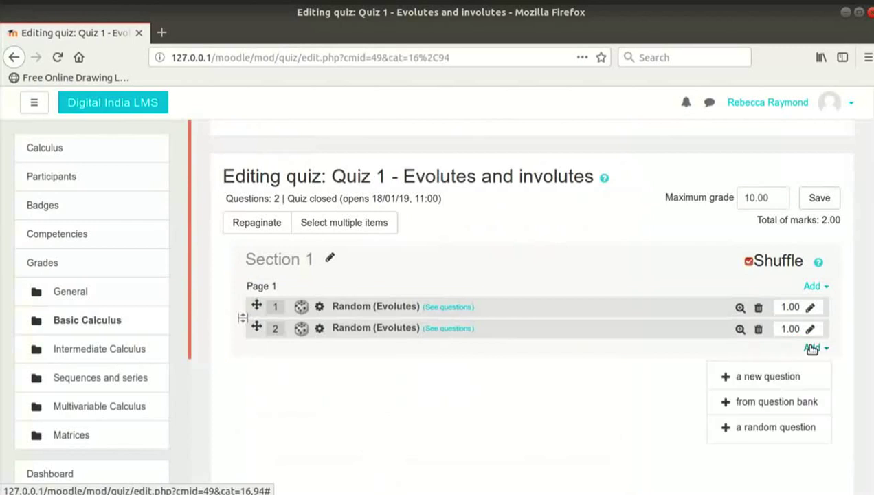
click(783, 430)
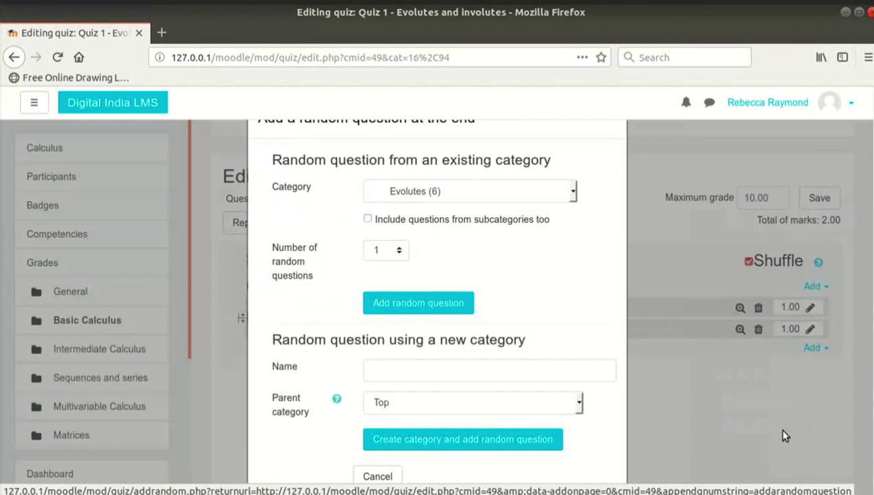
click(472, 190)
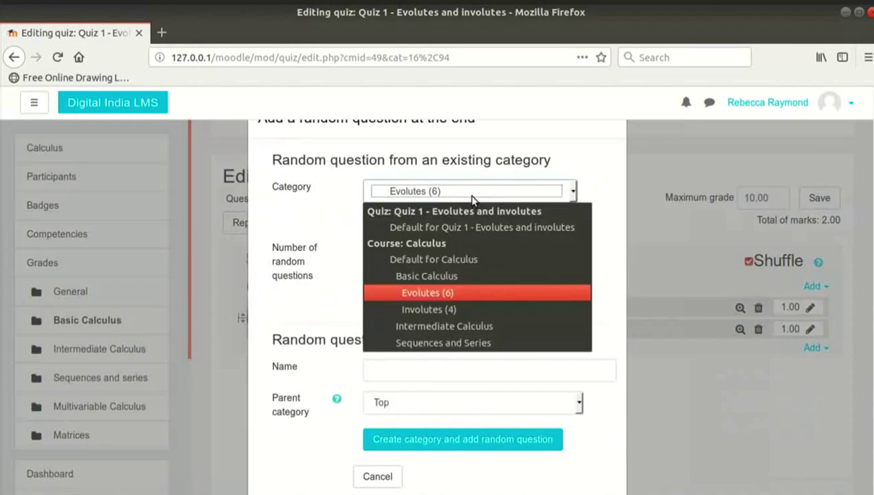
click(459, 309)
click(384, 252)
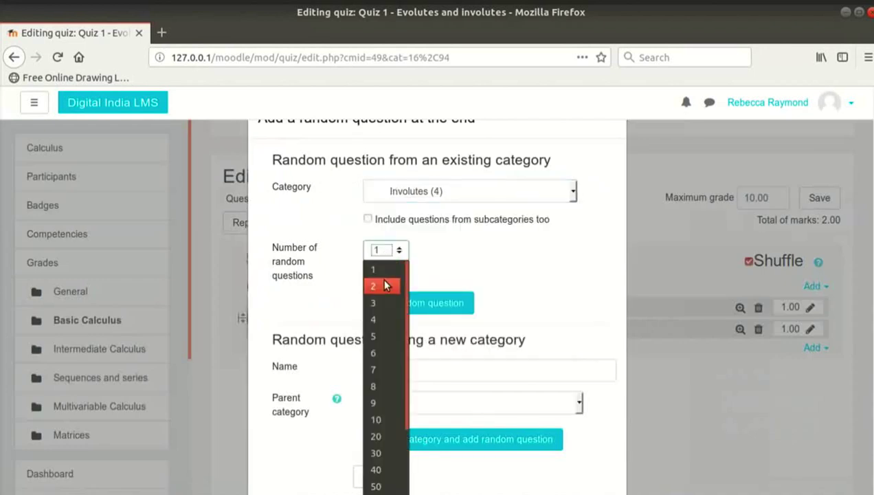
click(383, 285)
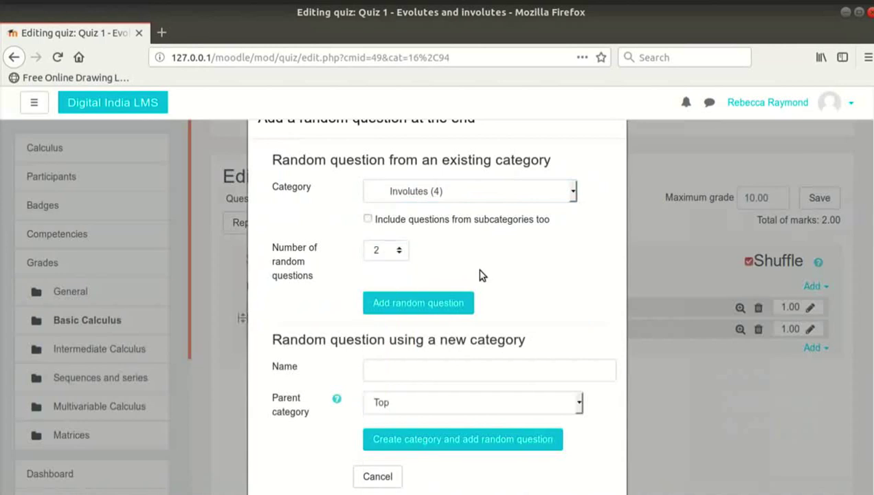
click(459, 304)
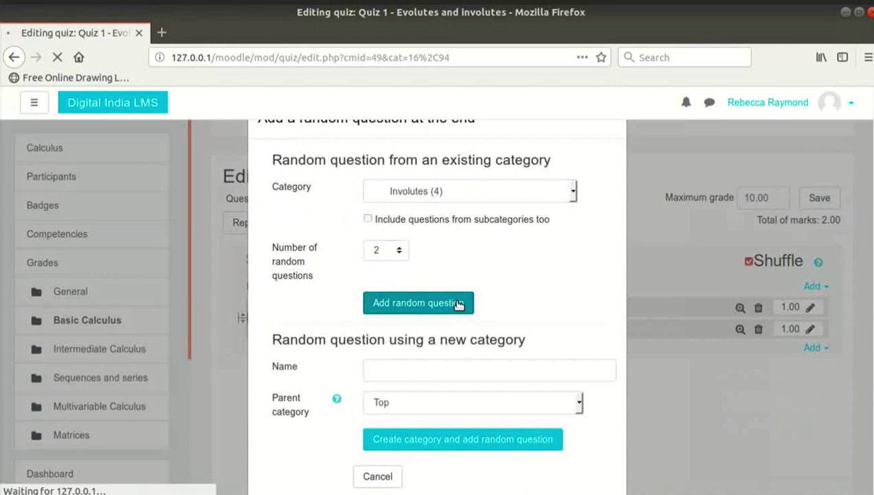
scroll(454, 300, down, 3)
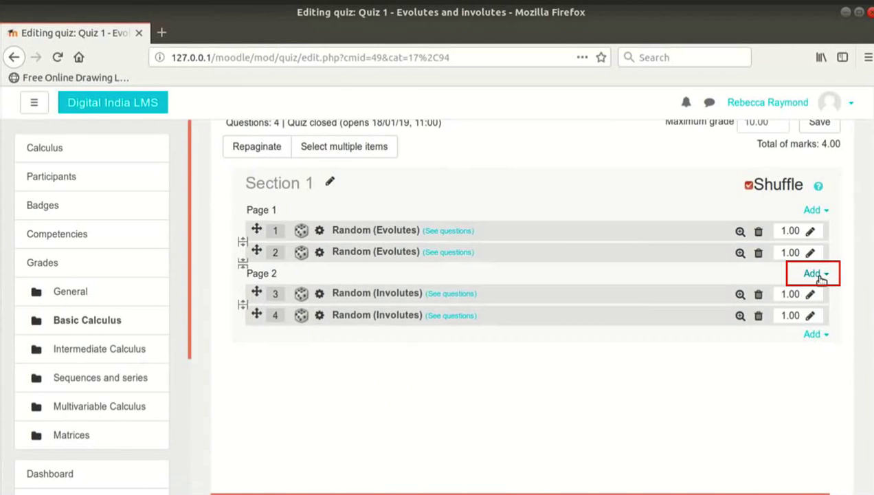
- Insert a new section heading before Page 2, name it 'Section 2', and save the quiz
click(813, 274)
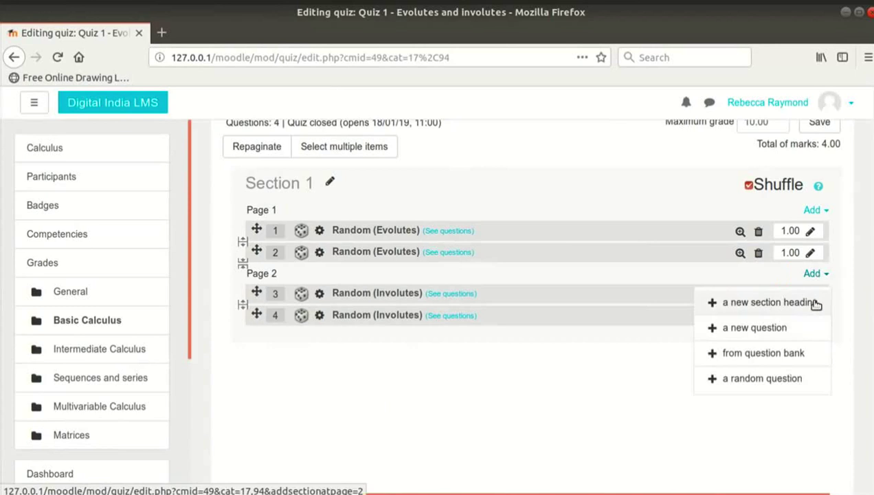
click(816, 304)
scroll(788, 317, down, 3)
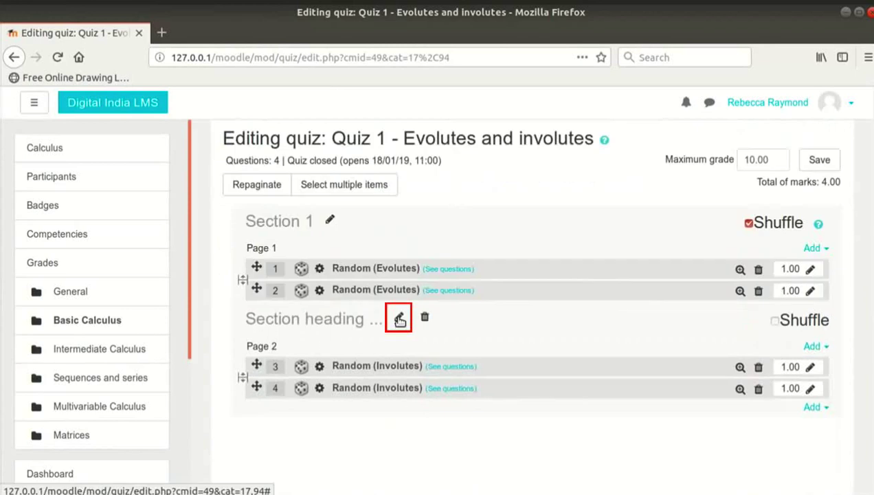
click(399, 318)
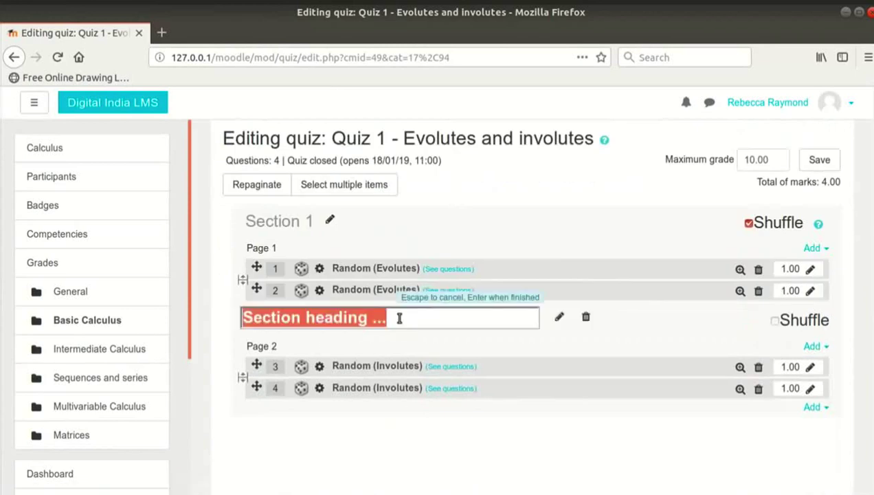
text(Section 2)
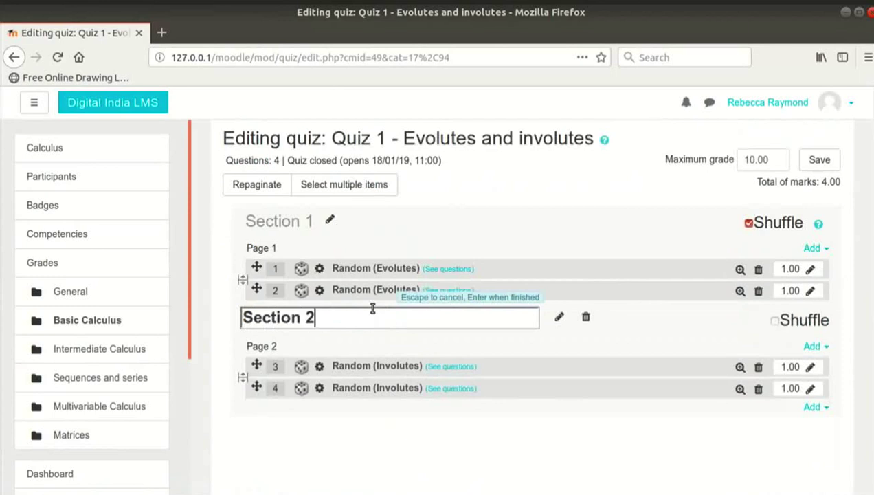
key(Return)
scroll(564, 311, up, 1)
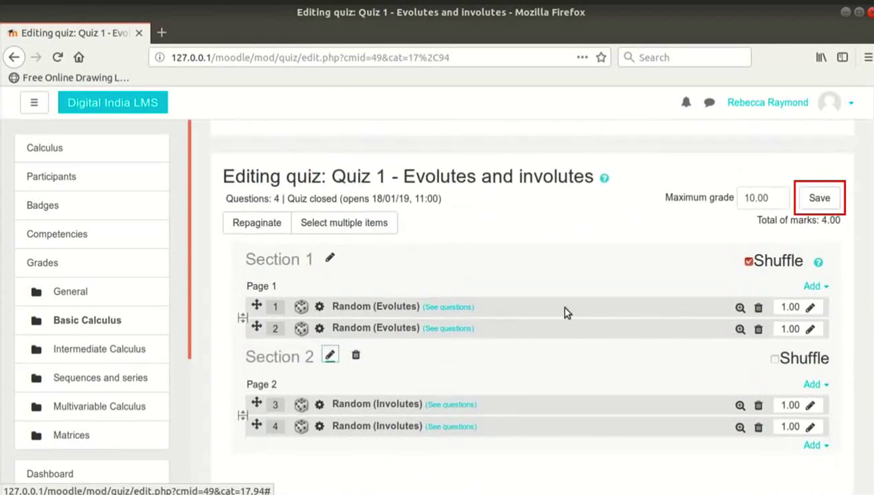
click(819, 198)
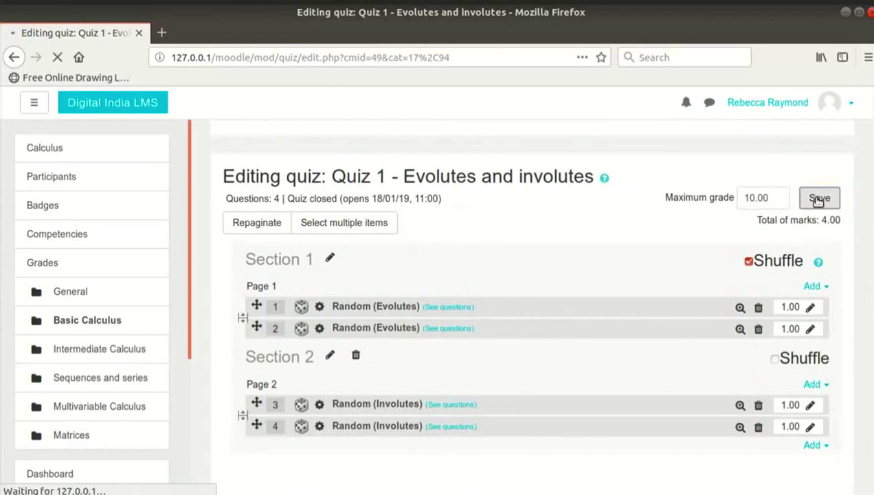
scroll(646, 325, down, 2)
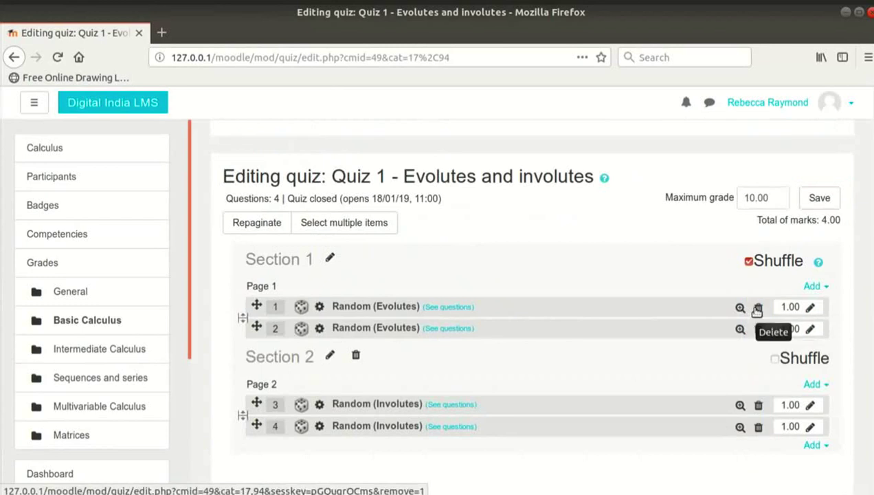
scroll(642, 348, down, 1)
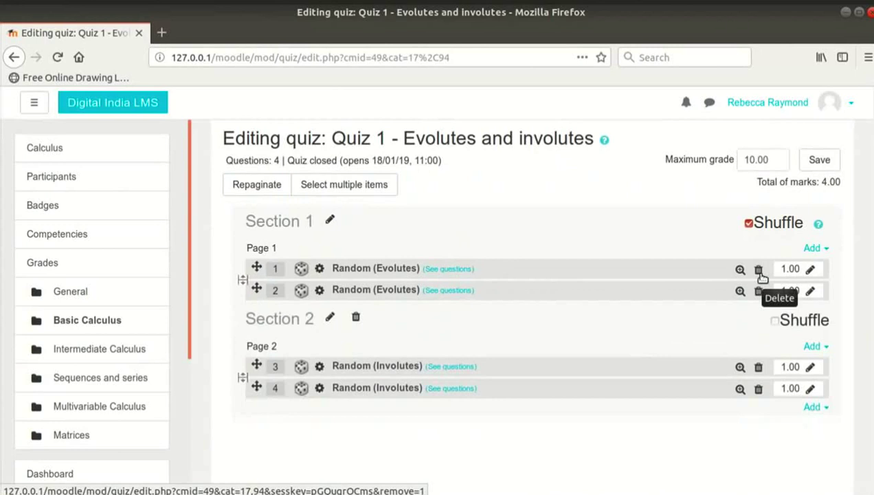
scroll(761, 276, up, 3)
- Preview Quiz 1 from its administration menu and start the 10-minute timed attempt
click(479, 187)
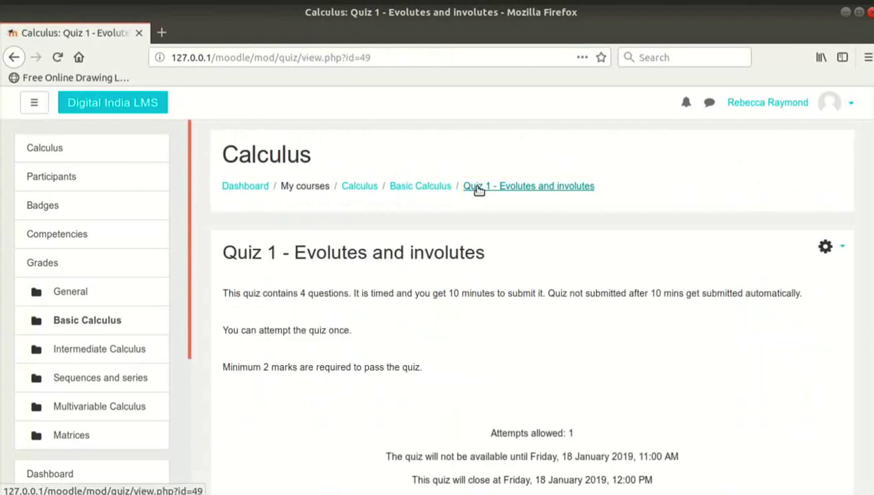
scroll(670, 277, down, 3)
click(826, 132)
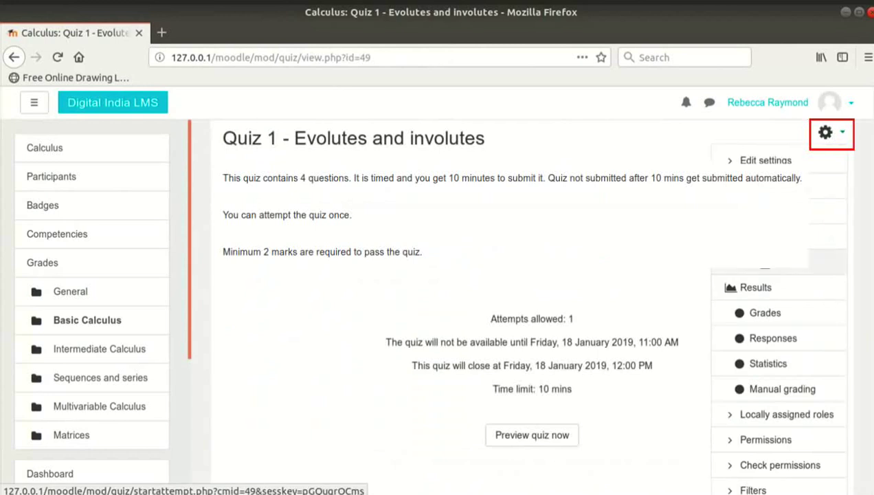
click(763, 260)
scroll(631, 277, down, 5)
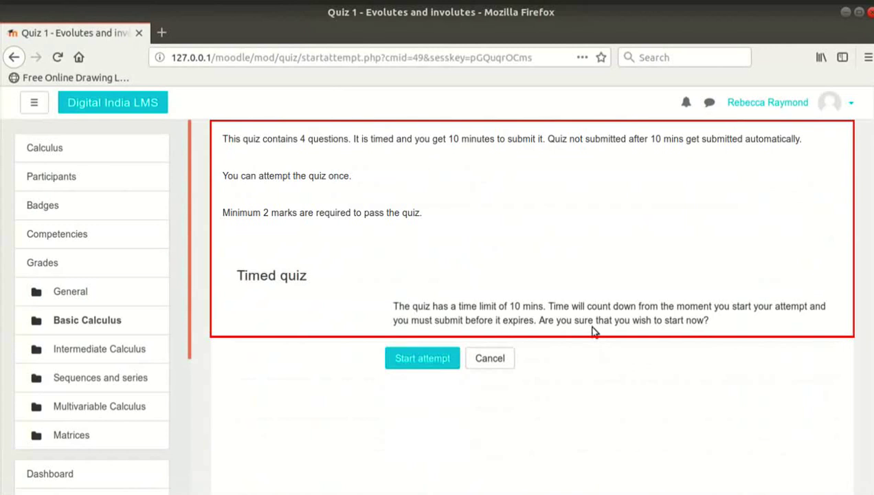
click(423, 359)
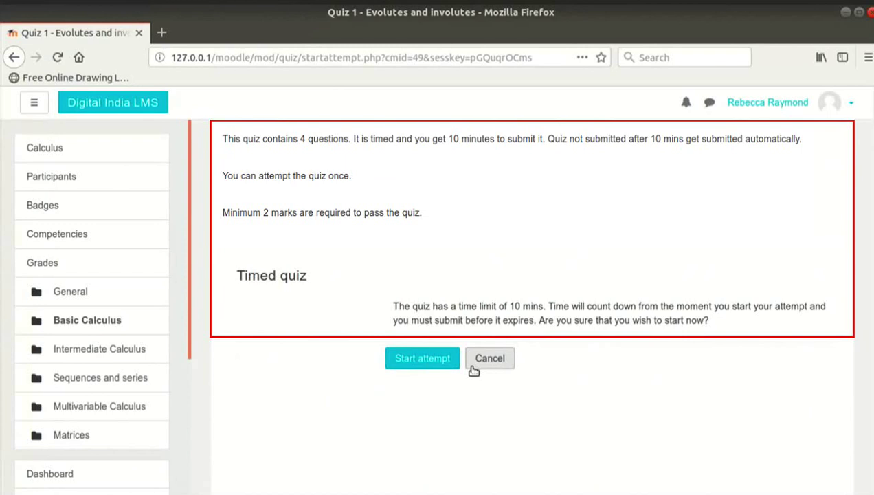
click(423, 360)
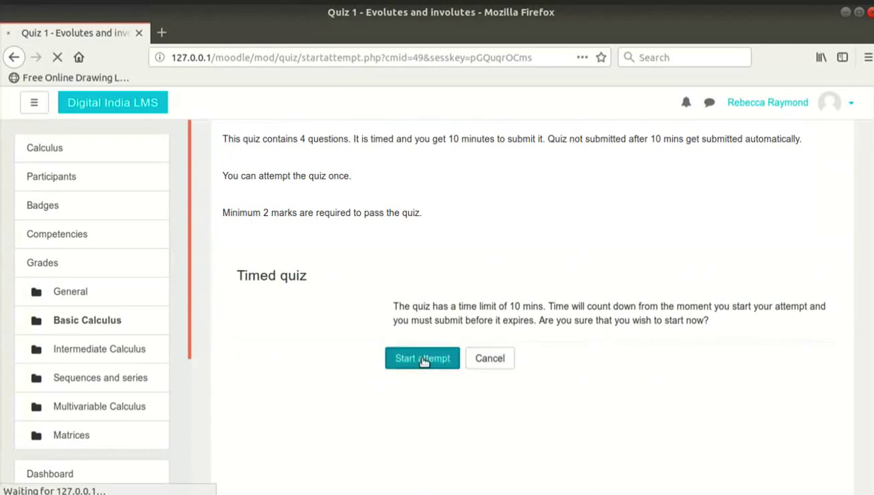
- Finish the attempt with all four questions unanswered and choose 'Submit all and finish'
scroll(563, 322, down, 2)
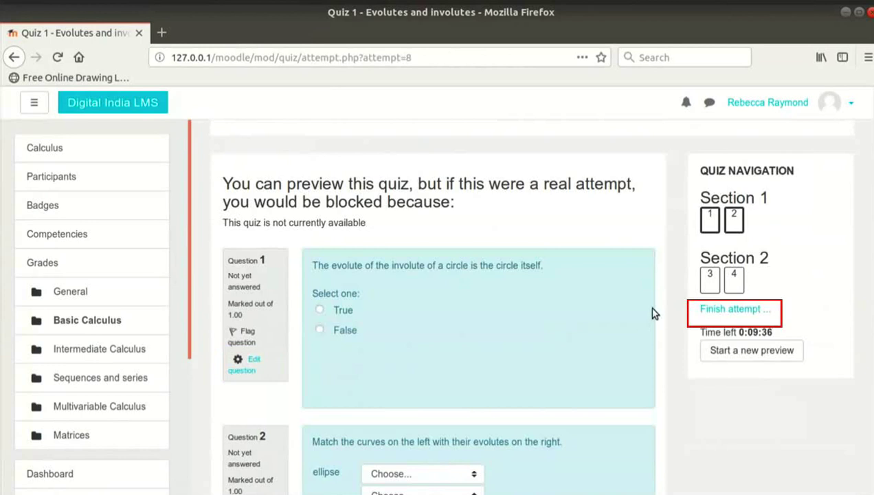
click(747, 312)
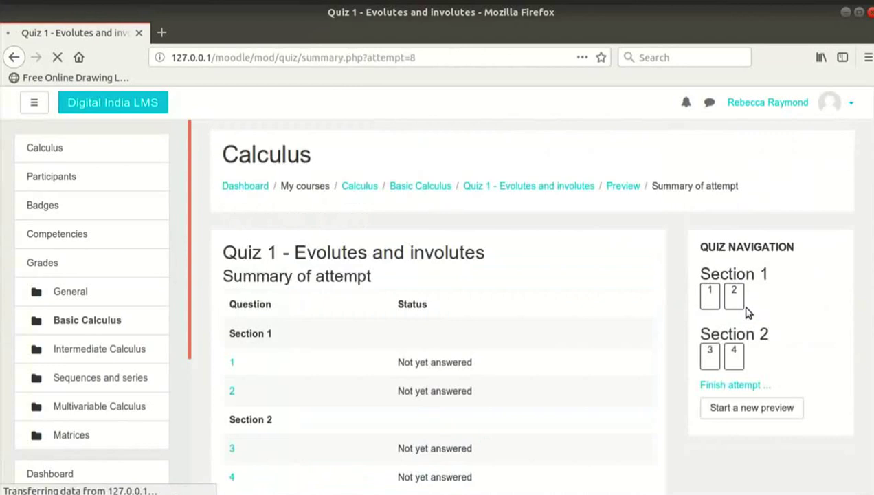
scroll(534, 314, down, 1)
scroll(534, 314, down, 3)
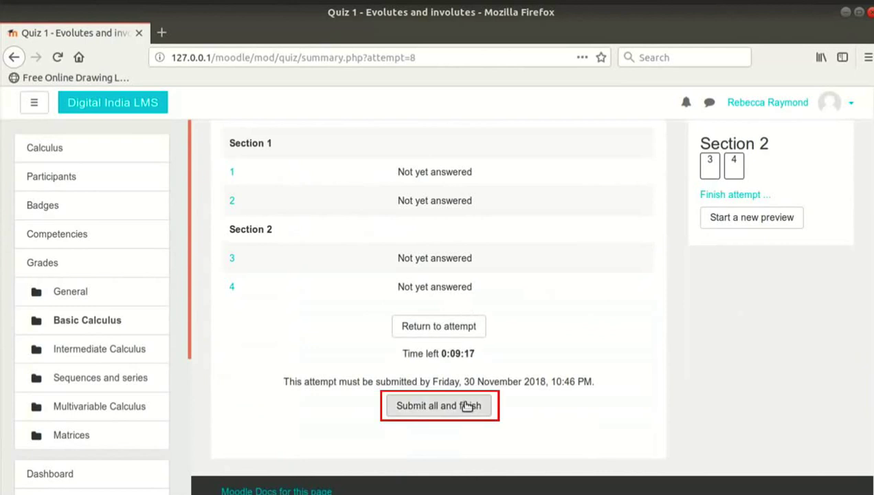
click(466, 406)
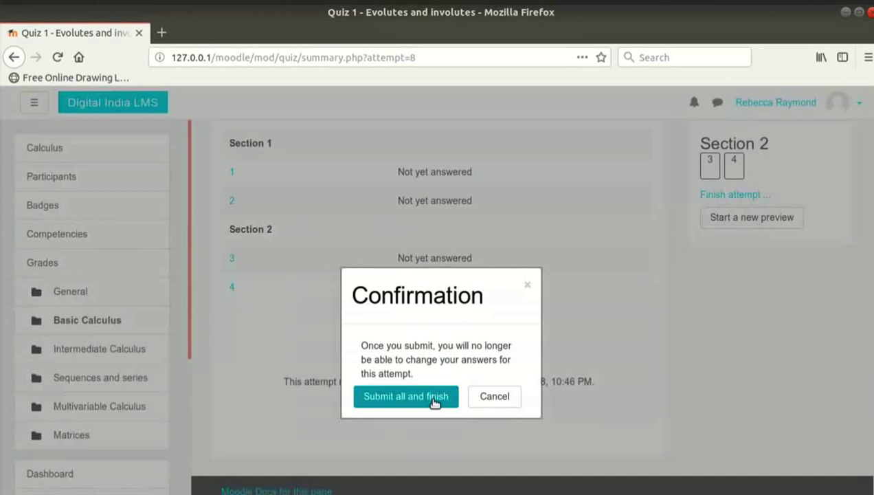
- Confirm the submission, scroll through the graded review, and finish the review
click(434, 399)
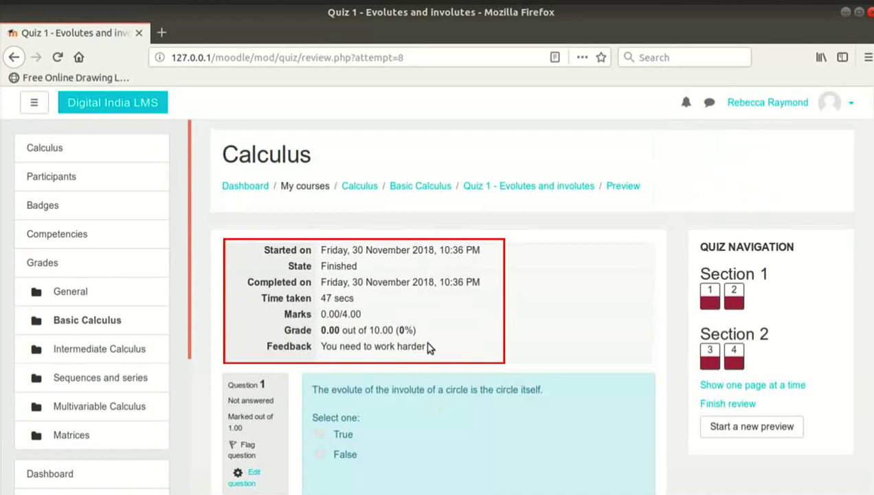
scroll(427, 348, down, 2)
scroll(428, 348, down, 4)
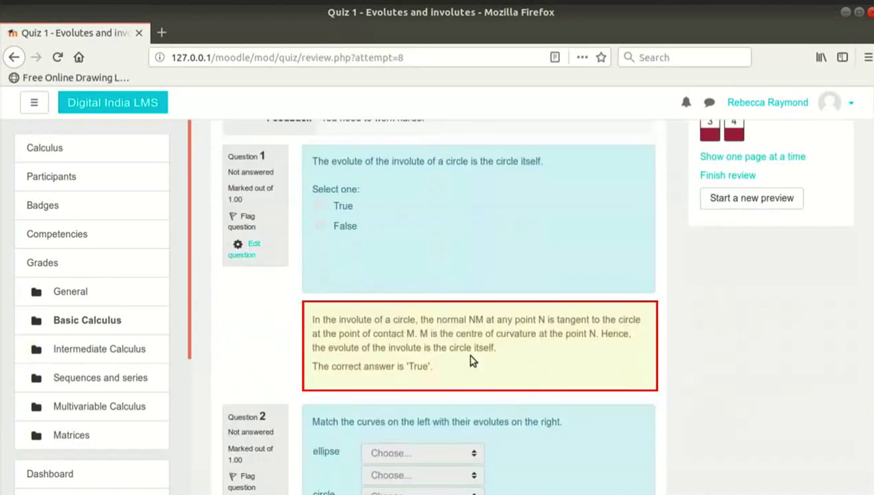
scroll(470, 361, down, 15)
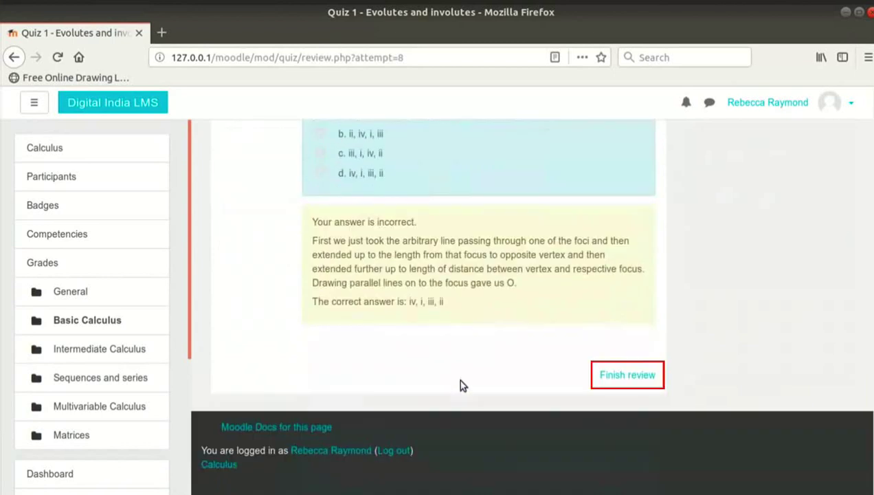
click(623, 374)
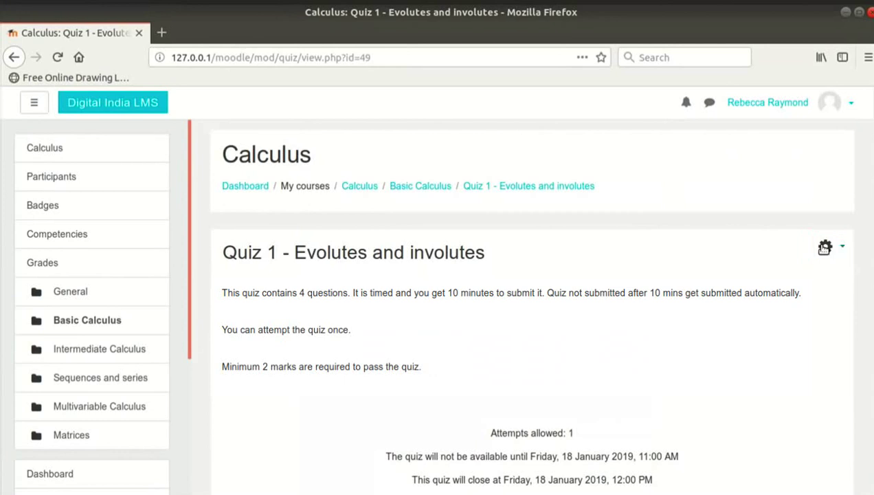
- Choose Edit quiz from the Quiz 1 administration menu to show Section 1 and Section 2
click(824, 247)
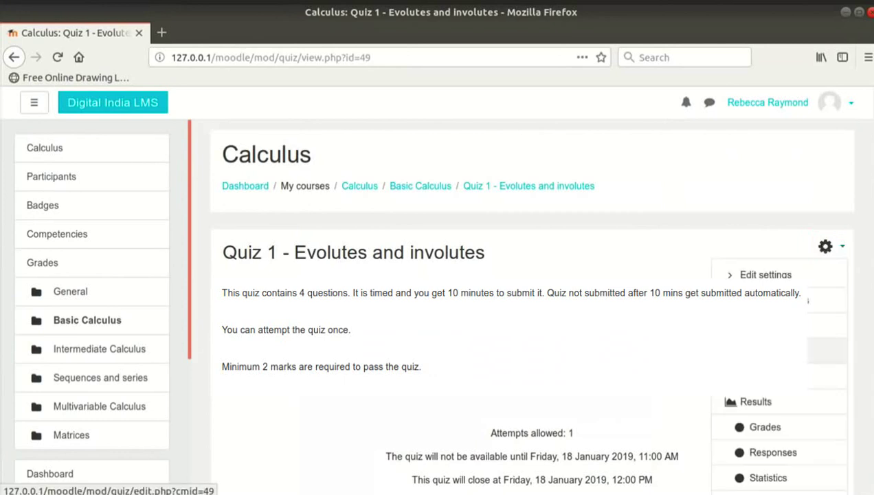
click(775, 351)
scroll(775, 353, down, 2)
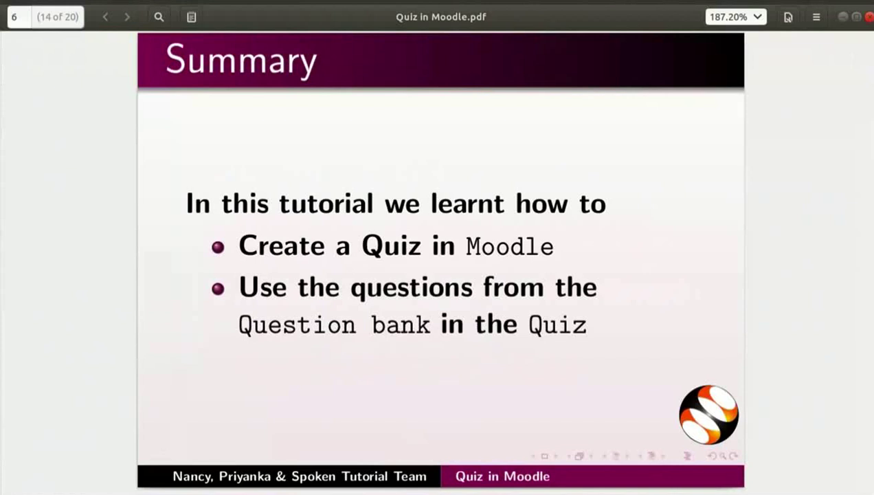
- Advance through the Assignment, Spoken Tutorial, Workshops and Forum slides to Acknowledgements, page 20
key(Page_Down)
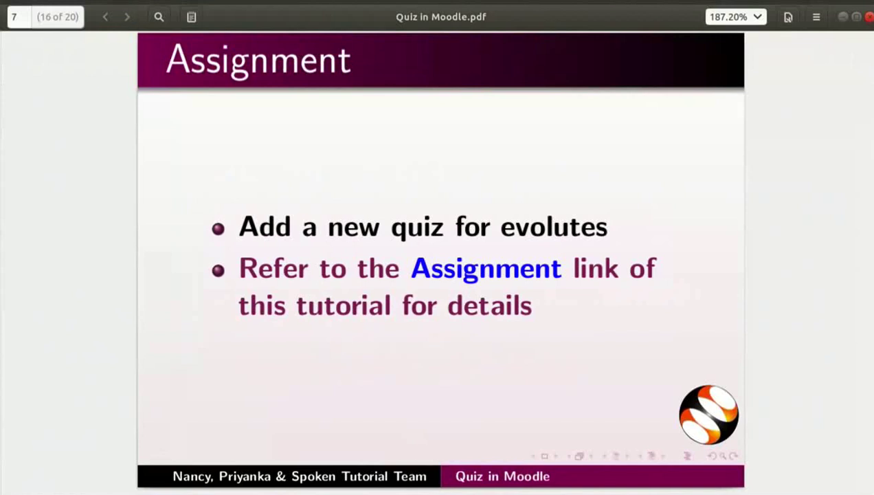
key(Page_Down)
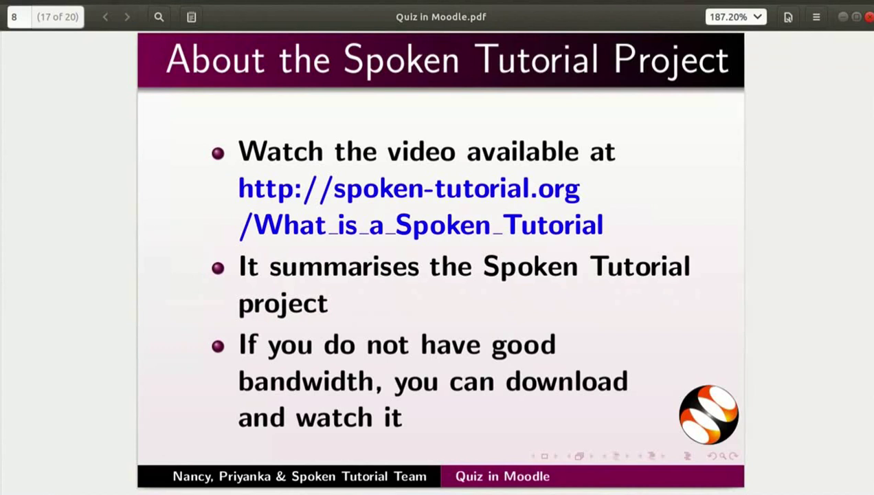
key(Page_Down)
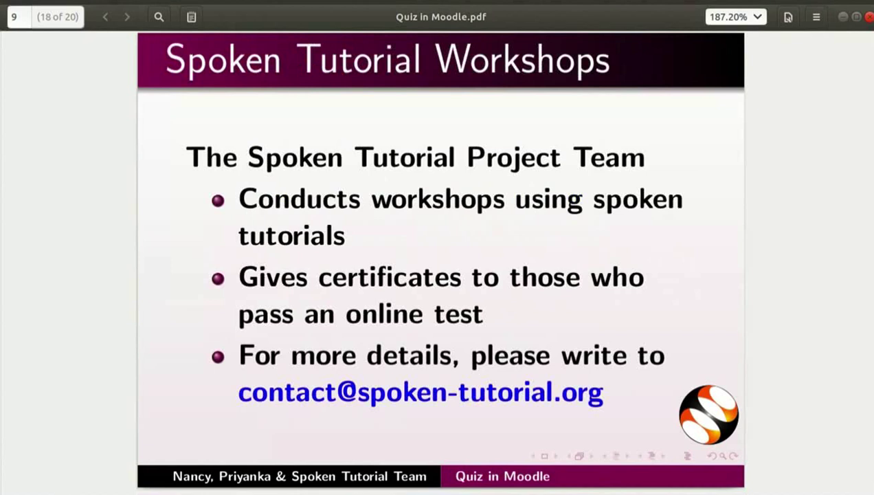
key(Page_Down)
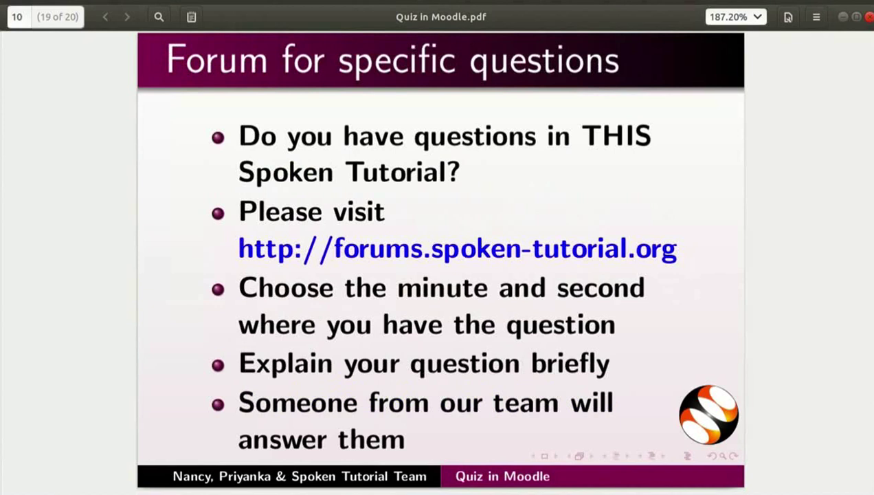
key(Page_Down)
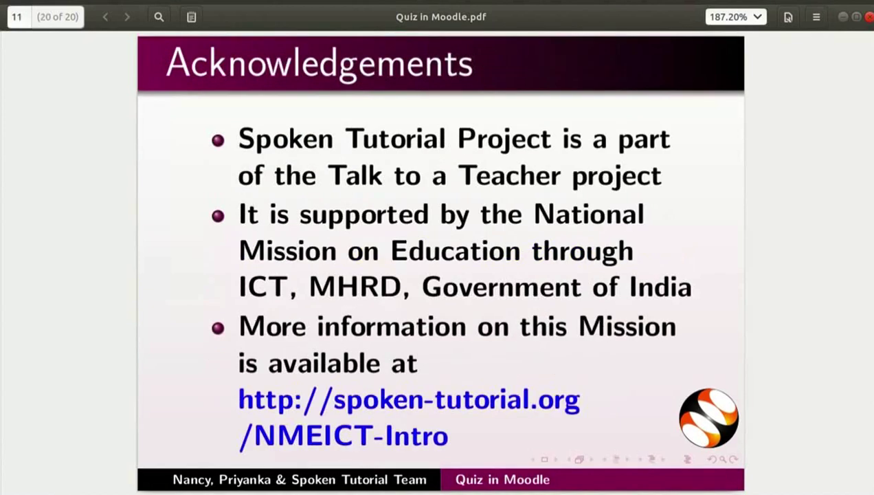